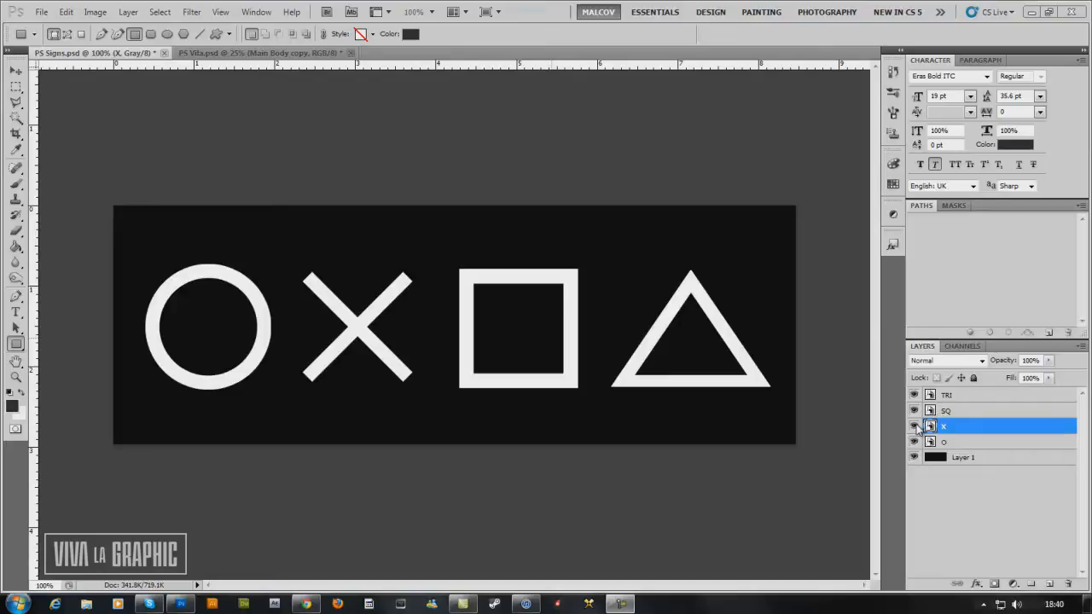
In PS Vita.psd, hide the Main Body copy layer and show the Main Body group.
left_click(294, 54)
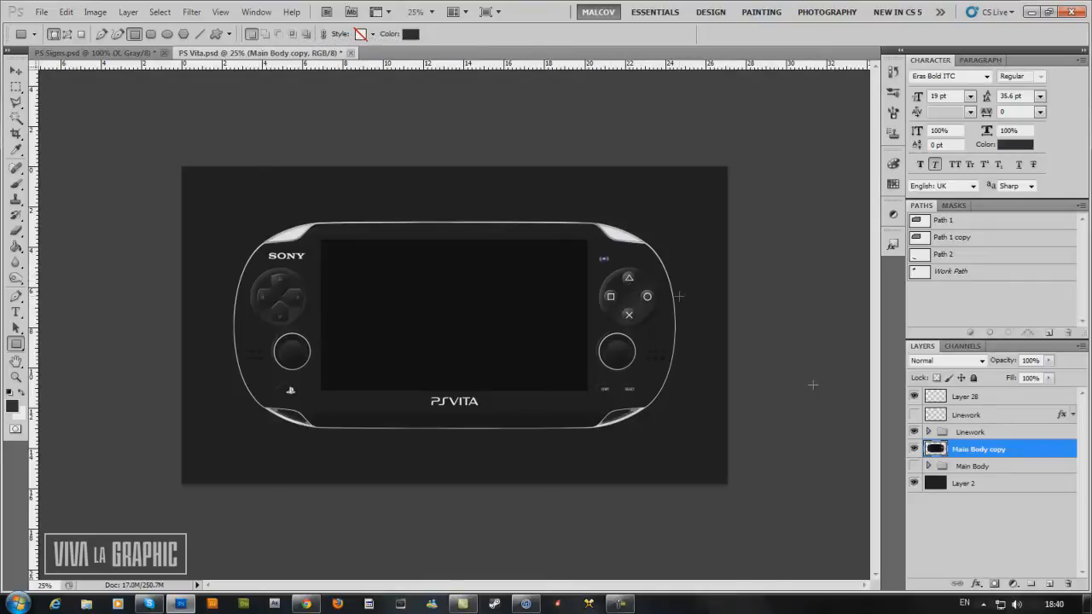
left_click(914, 449)
left_click(913, 466)
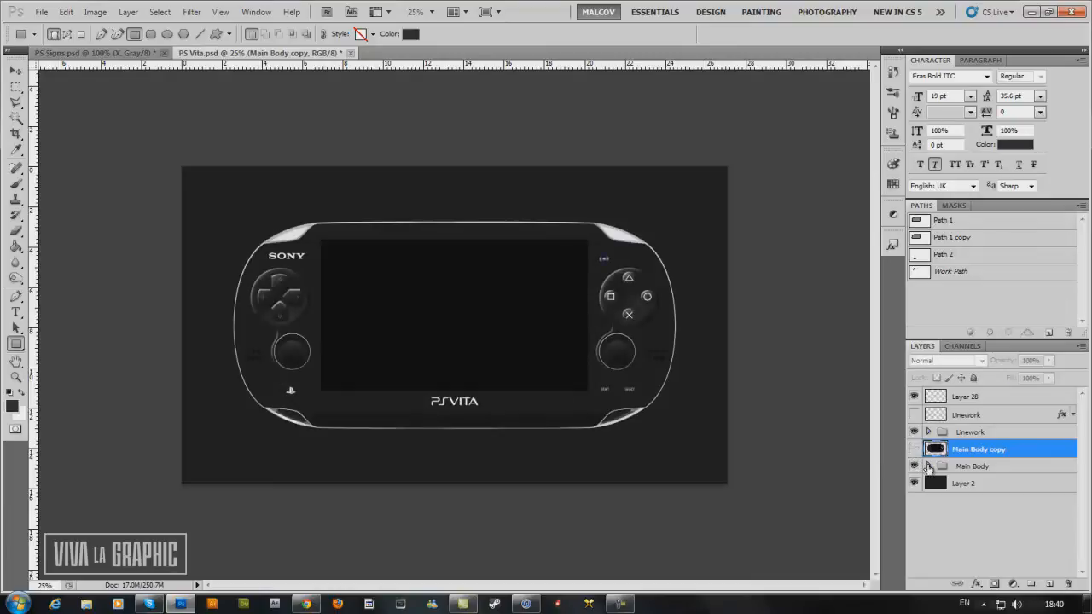
left_click(929, 466)
scroll(990, 491, "down", 4)
scroll(1005, 477, "up", 4)
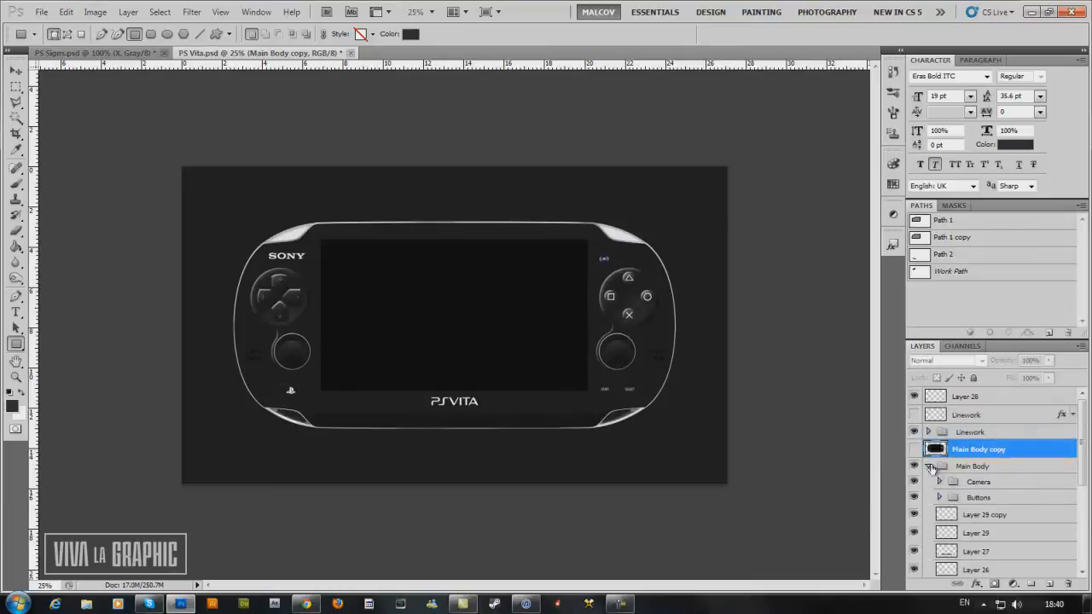
left_click(928, 467)
Examine the console's triangle, square, circle and X buttons at 100% zoom.
left_click(431, 11)
left_click(432, 50)
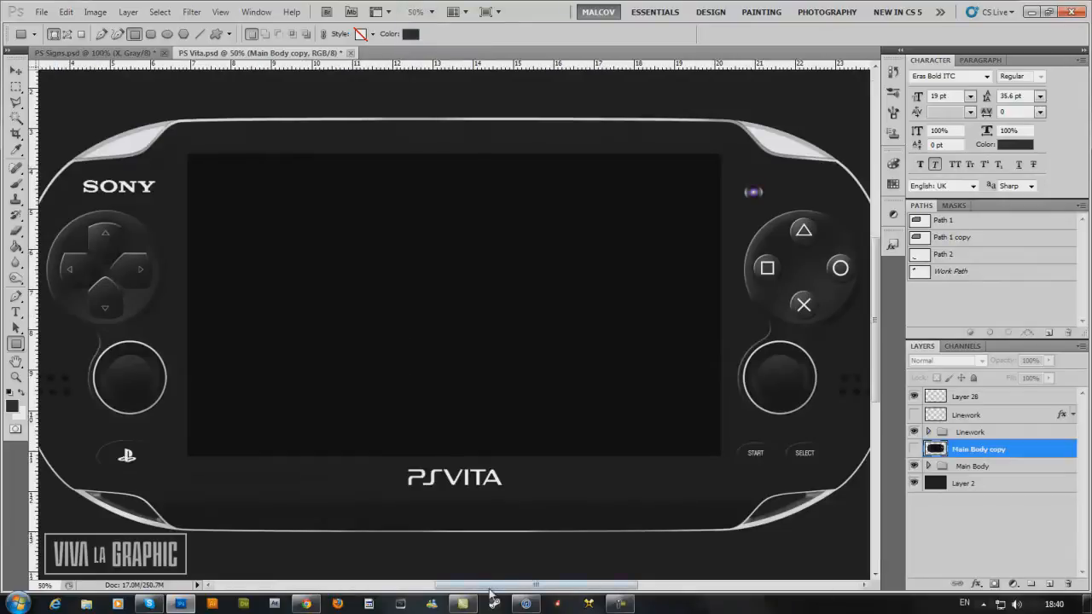
left_click_drag(496, 585, 555, 583)
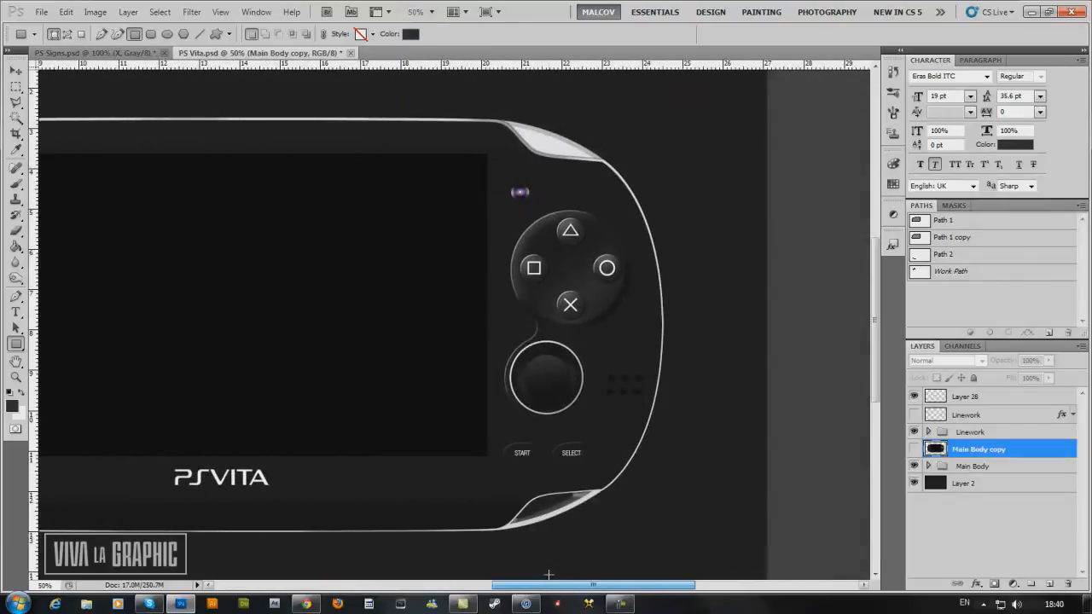
left_click(432, 11)
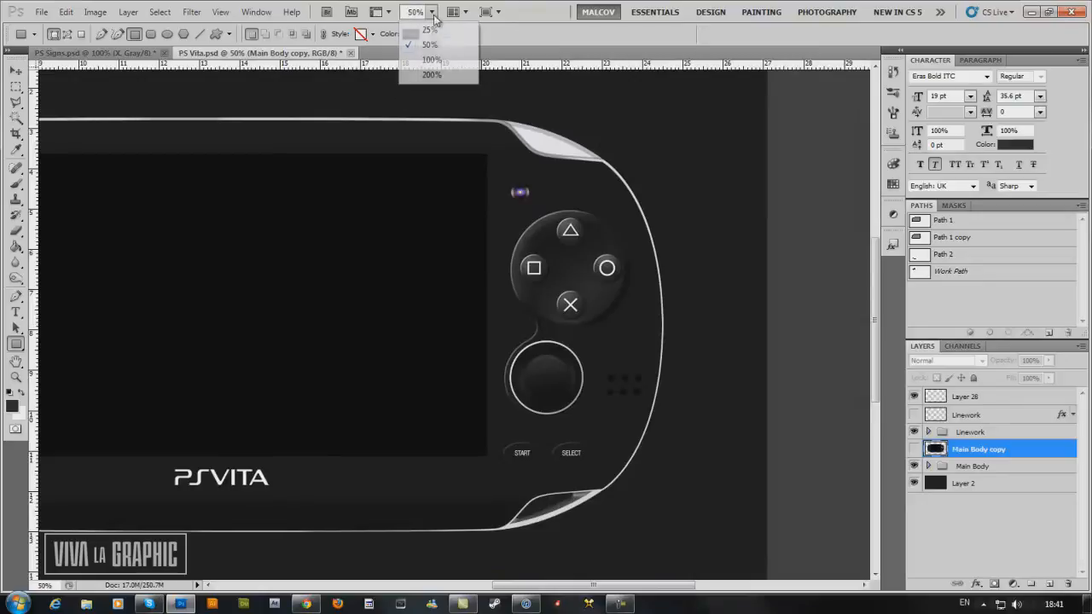
left_click(433, 76)
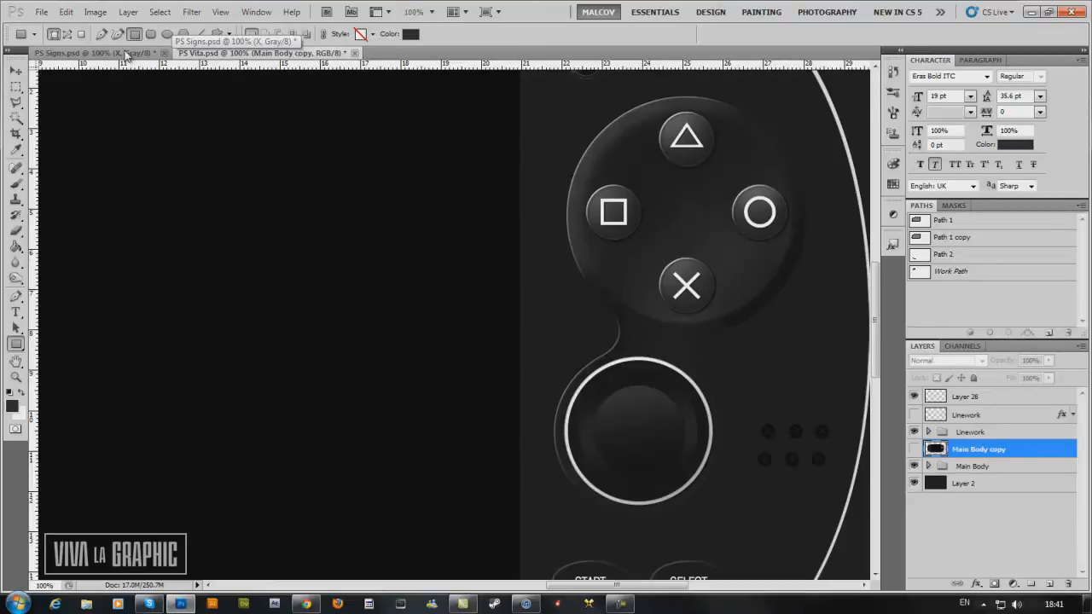
Create a new 1000 × 1000 pixel document at 300 pixels/inch in 8-bit RGB Color with transparent background contents.
left_click(41, 12)
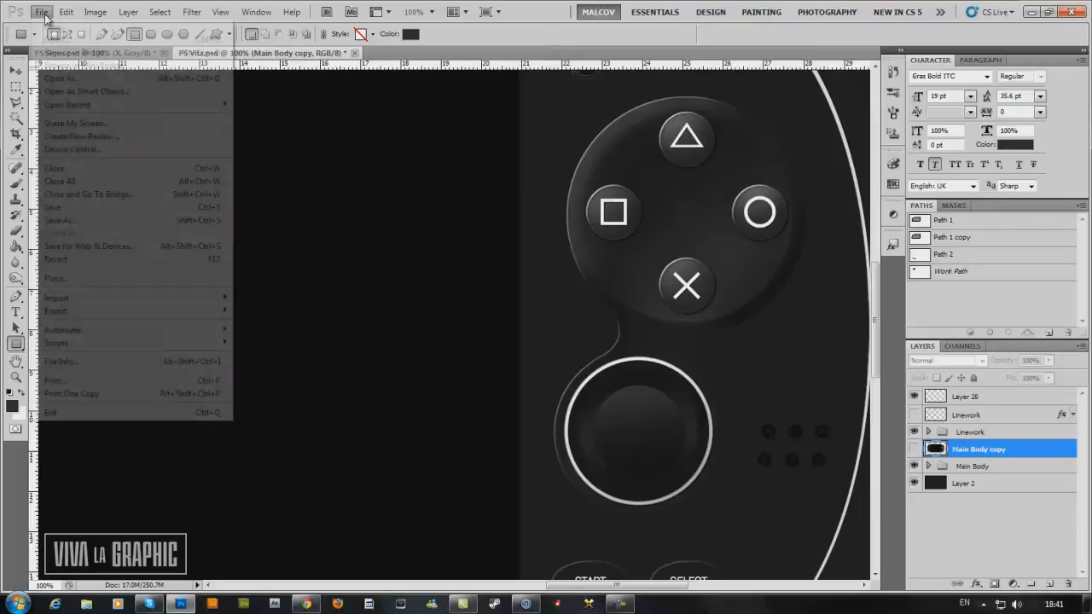
left_click(51, 28)
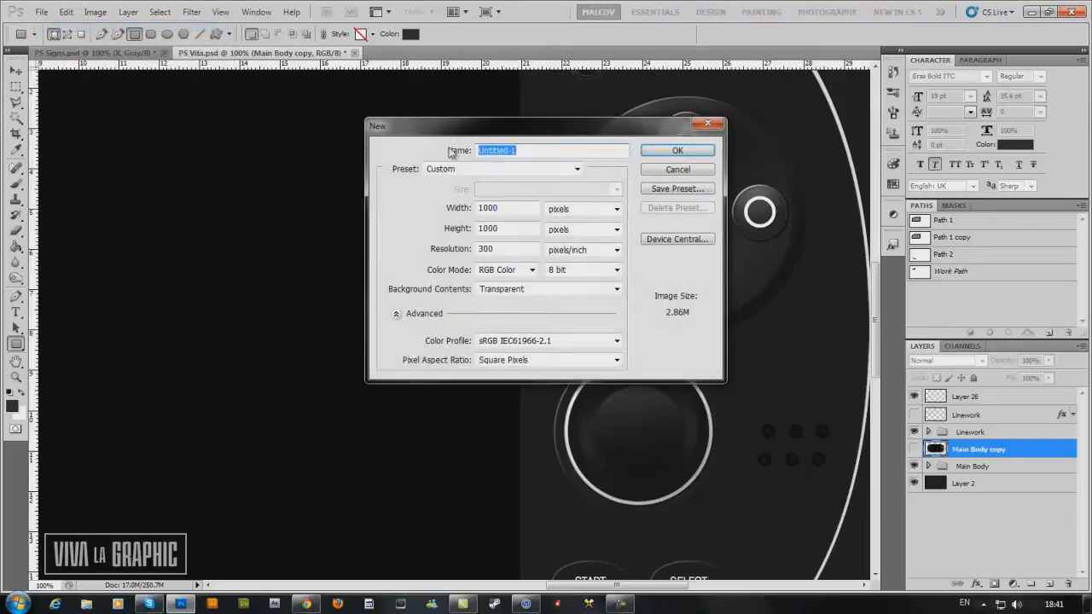
left_click_drag(439, 128, 436, 142)
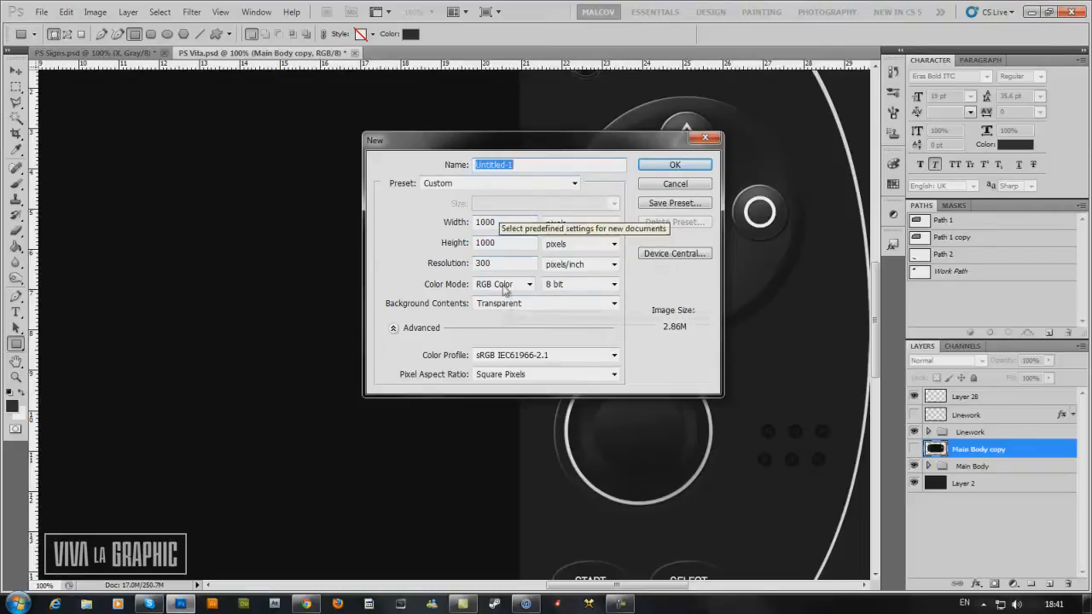
left_click(647, 167)
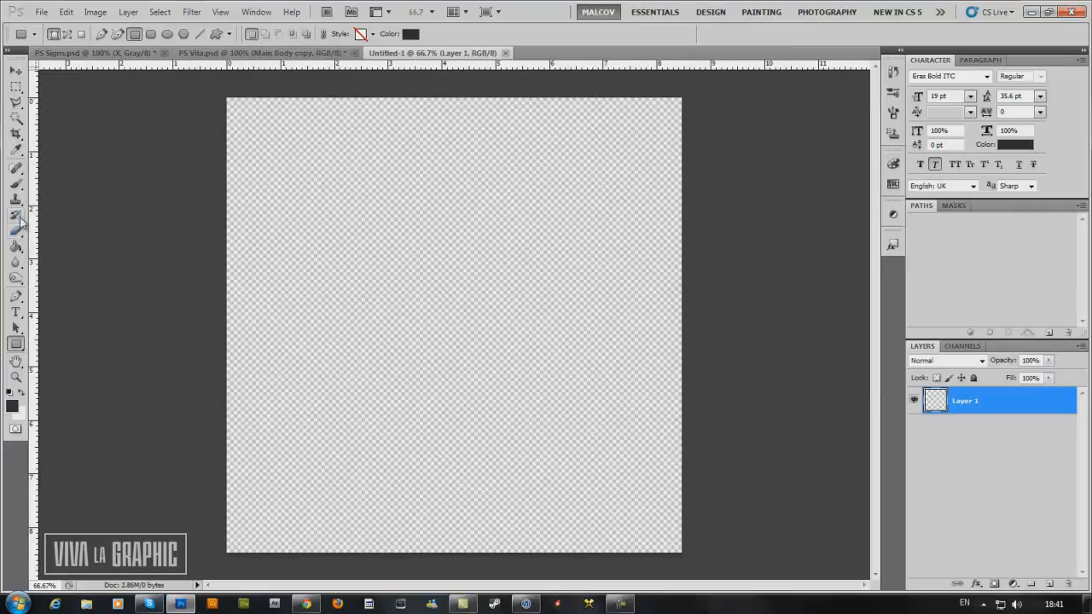
Set the foreground colour to dark grey #181818 and fill Layer 1 with it.
left_click(17, 247)
left_click(13, 407)
mouse_move(688, 421)
left_mouse_down()
mouse_move(658, 446)
mouse_move(648, 430)
left_mouse_up()
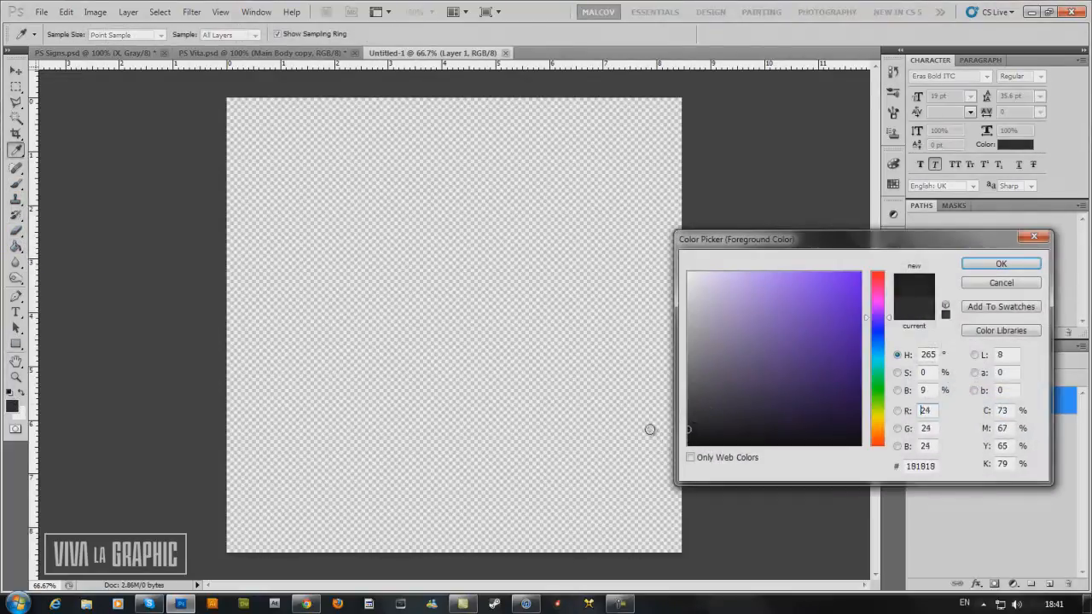
left_click(1001, 263)
left_click(504, 259)
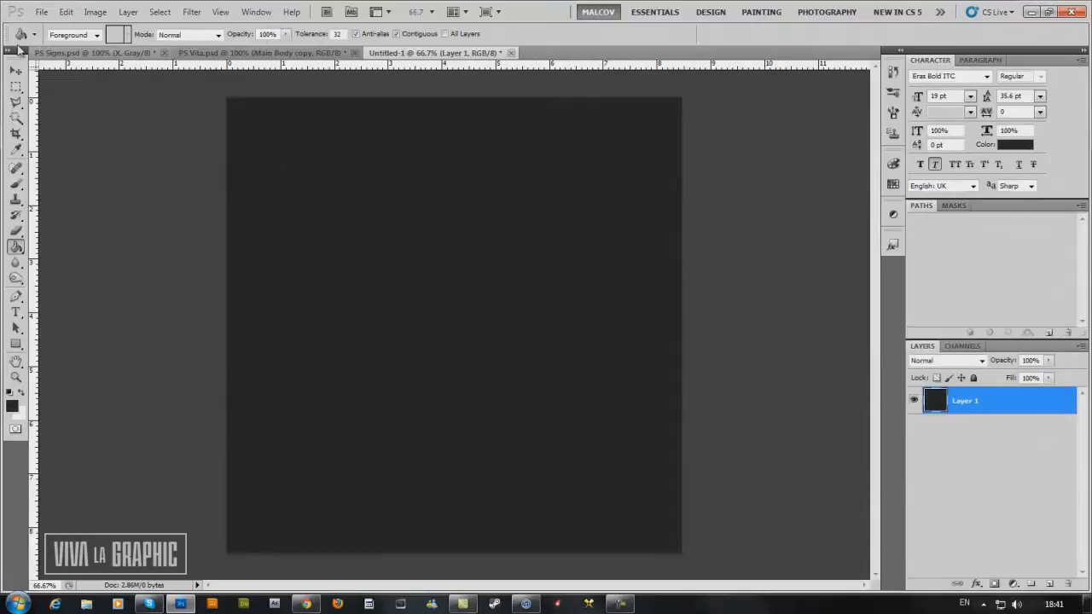
Create a layer group above Layer 1 and name it "PS Button".
key("v")
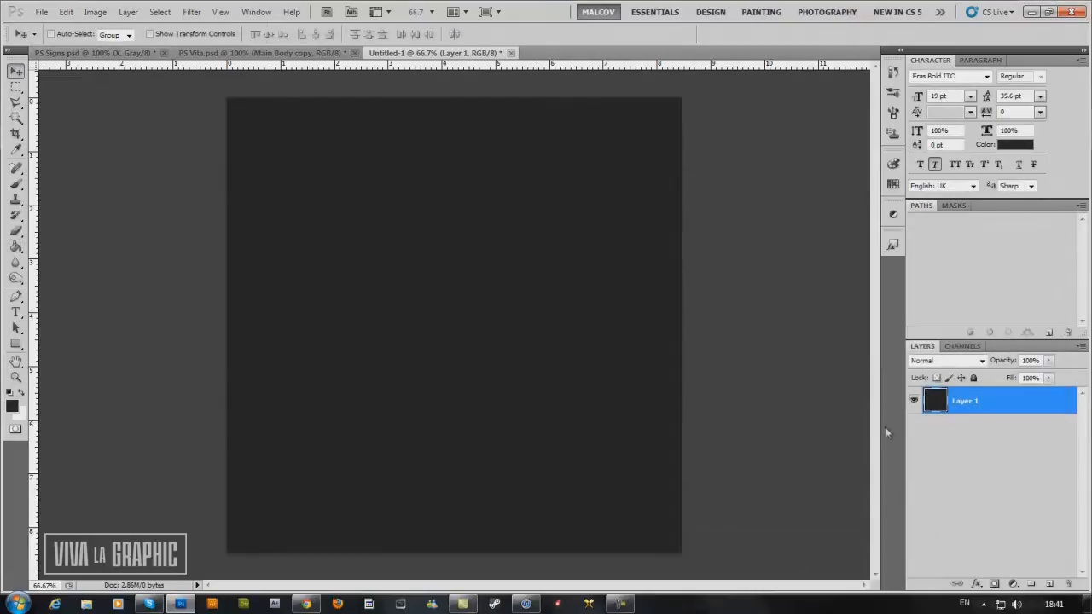
left_click(1032, 586)
double_click(970, 395)
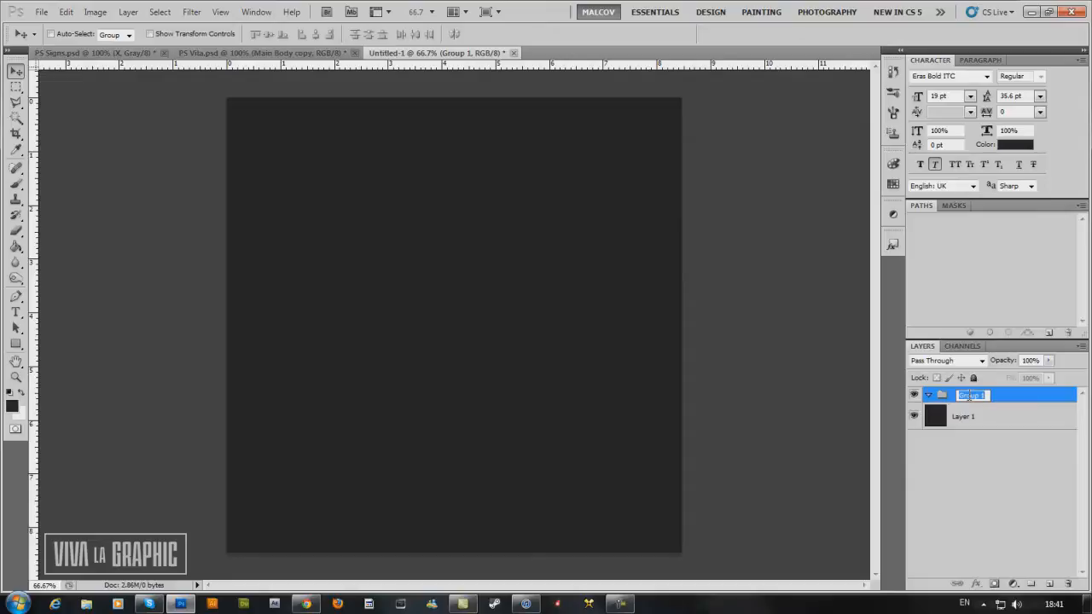
type("PSButton")
key("Return")
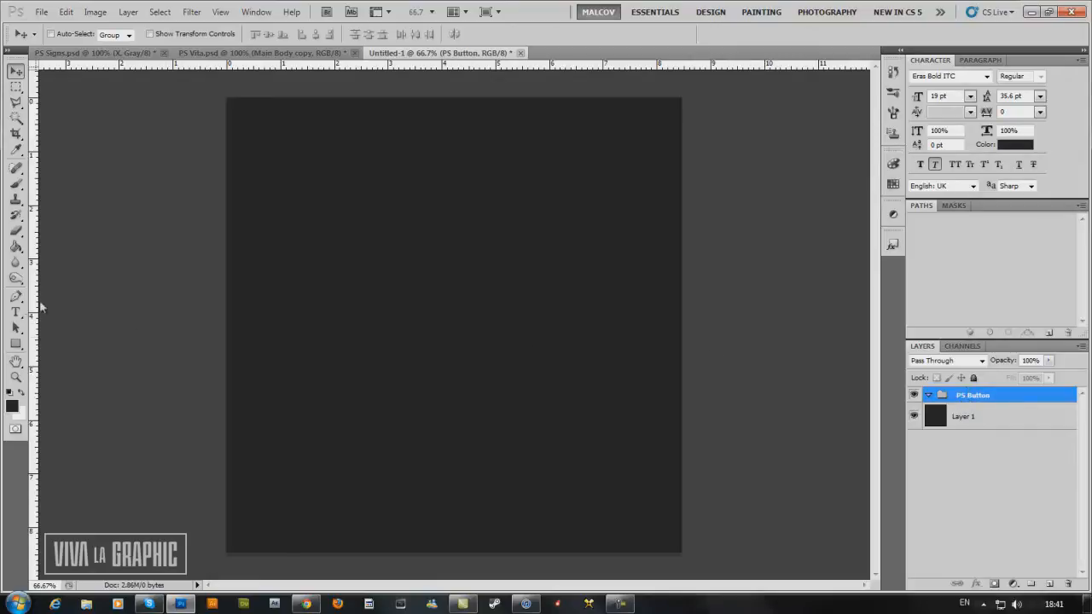
Draw a circular shape about 5.4 cm across near the canvas centre with the Ellipse Tool, inside the PS Button group.
left_click(15, 345)
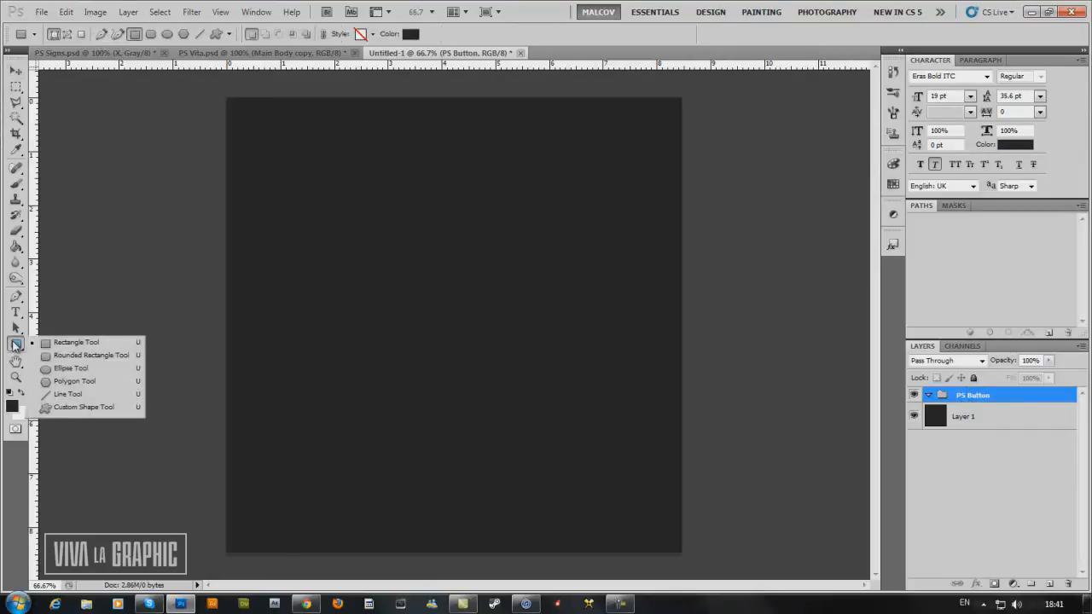
left_click(58, 368)
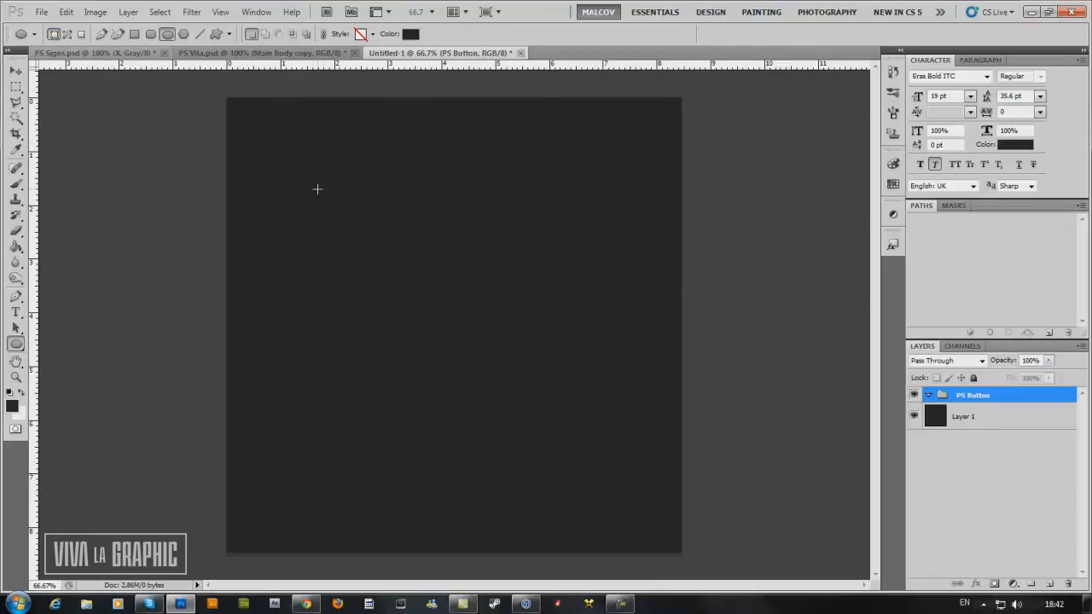
left_click_drag(309, 191, 634, 475)
left_click(950, 303)
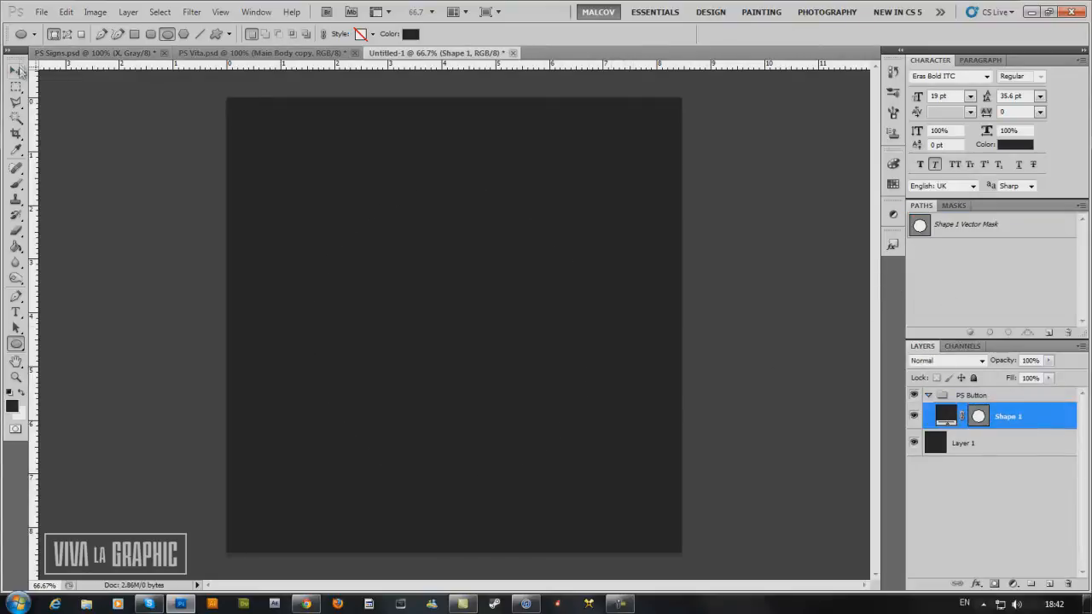
Change the circle's fill colour to white and nudge the circle slightly upward on the canvas.
left_click(15, 70)
double_click(951, 418)
left_click_drag(815, 369, 607, 258)
left_click(995, 266)
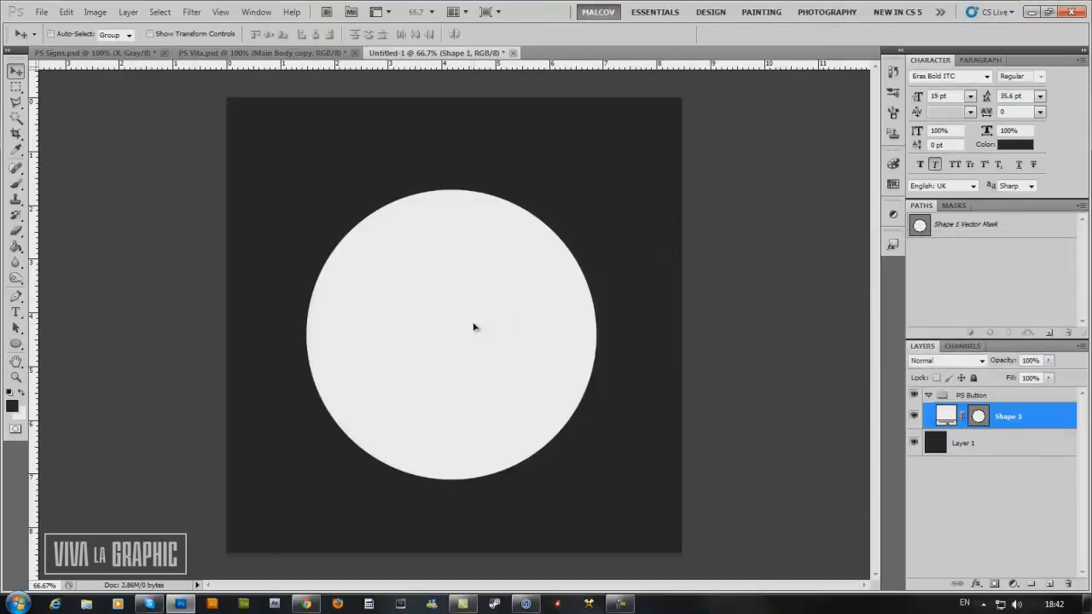
left_click_drag(472, 329, 471, 325)
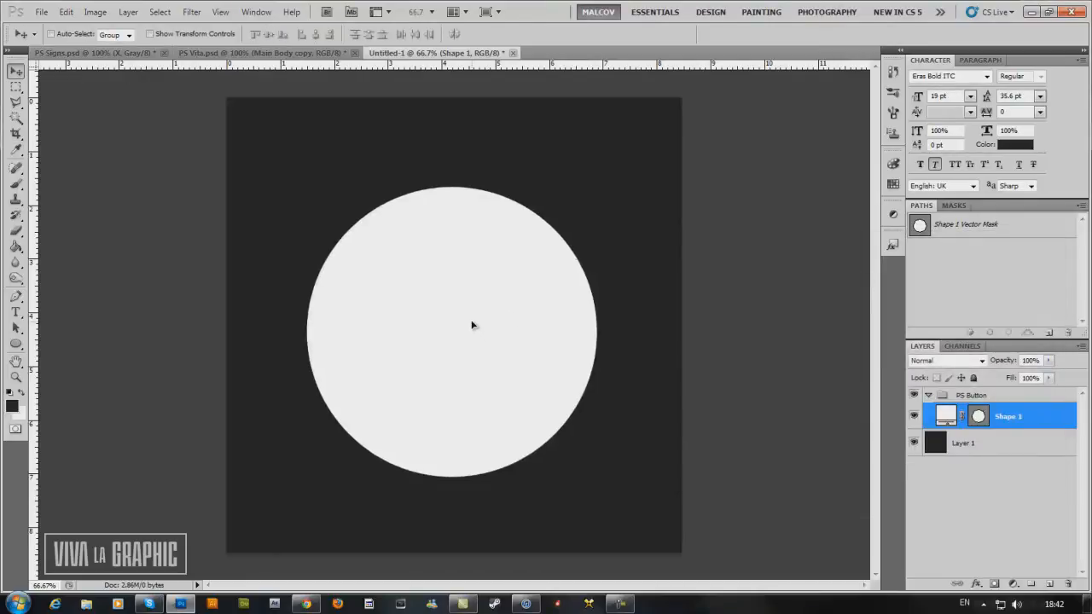
Add a linear Gradient Overlay to the circle's layer style with the angle set to 115°.
double_click(1062, 419)
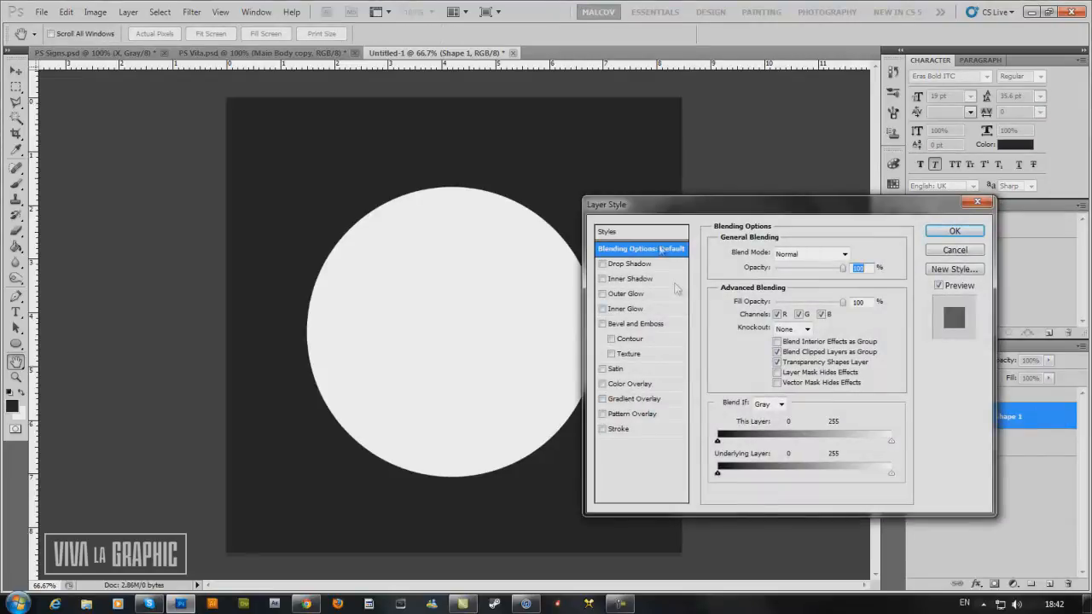
left_click_drag(656, 208, 668, 209)
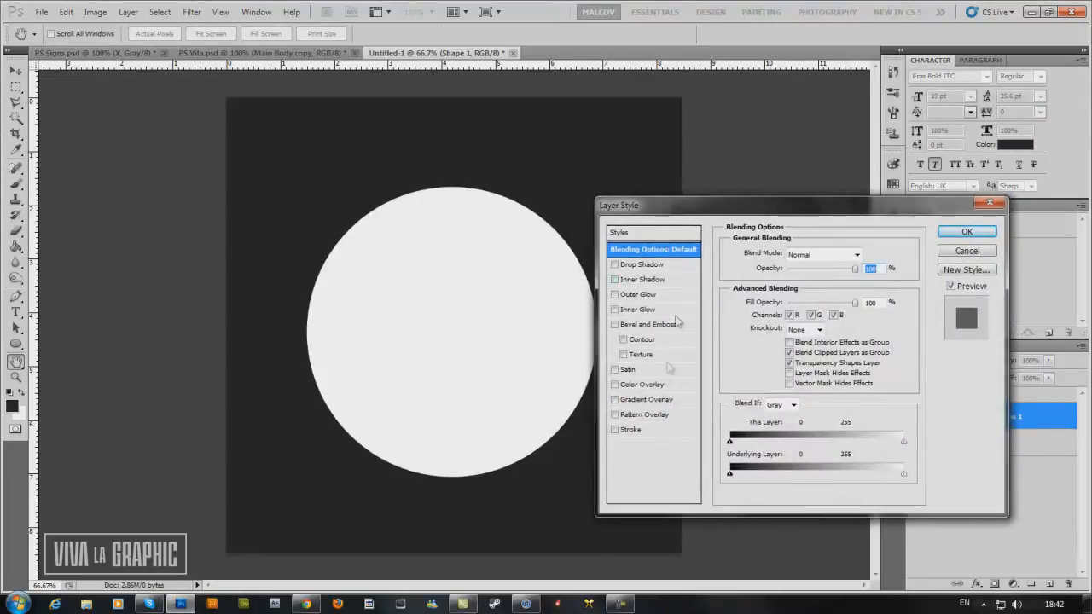
left_click(640, 402)
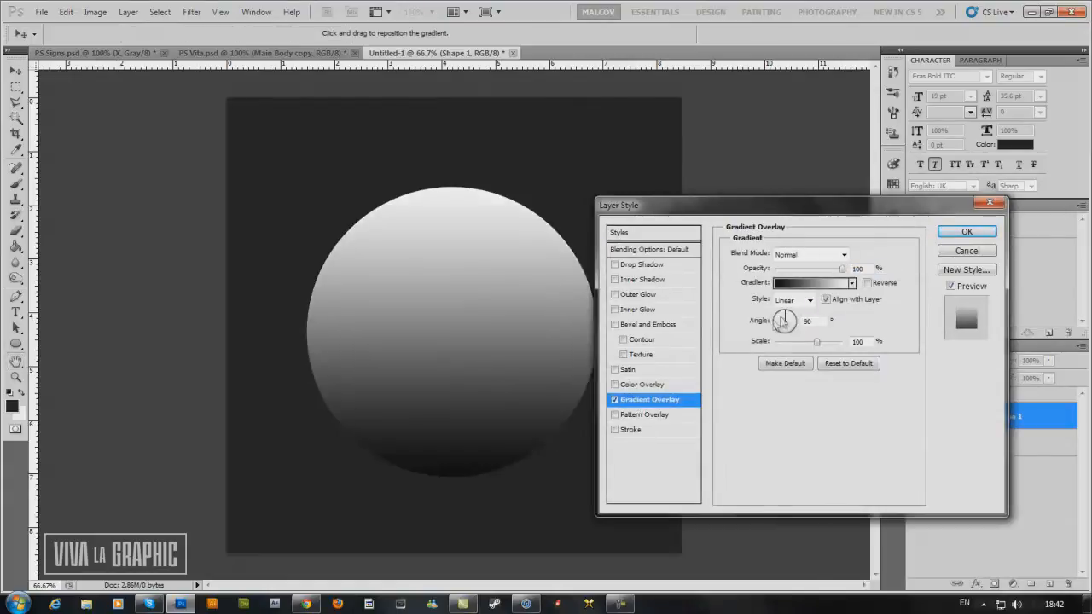
left_click_drag(787, 321, 781, 318)
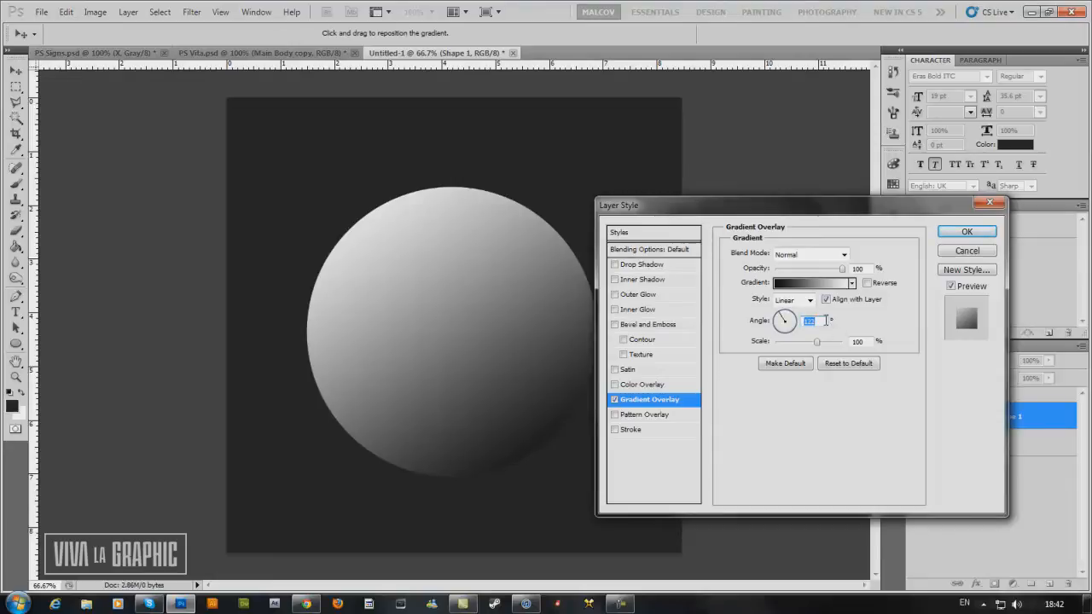
type("15")
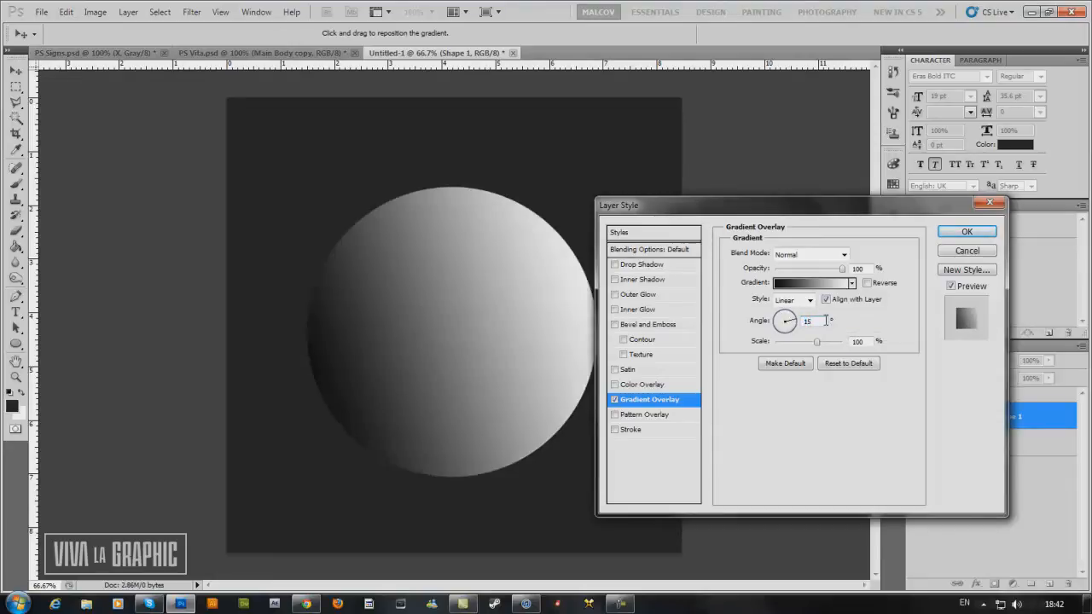
key("BackSpace")
type("15")
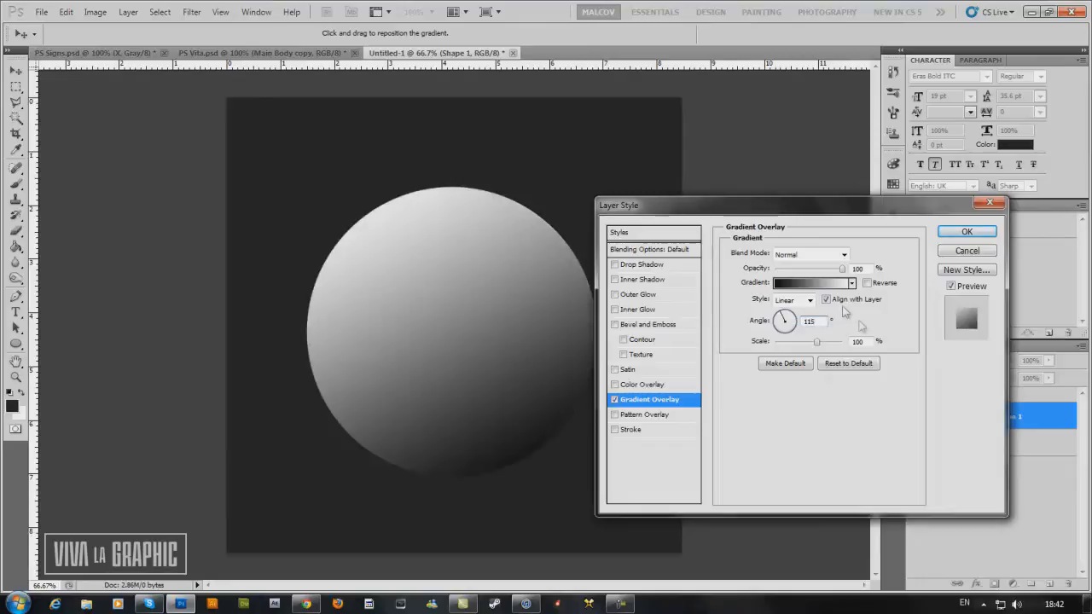
Change the gradient overlay's white colour stop to dark grey #242424.
left_click(819, 285)
double_click(980, 465)
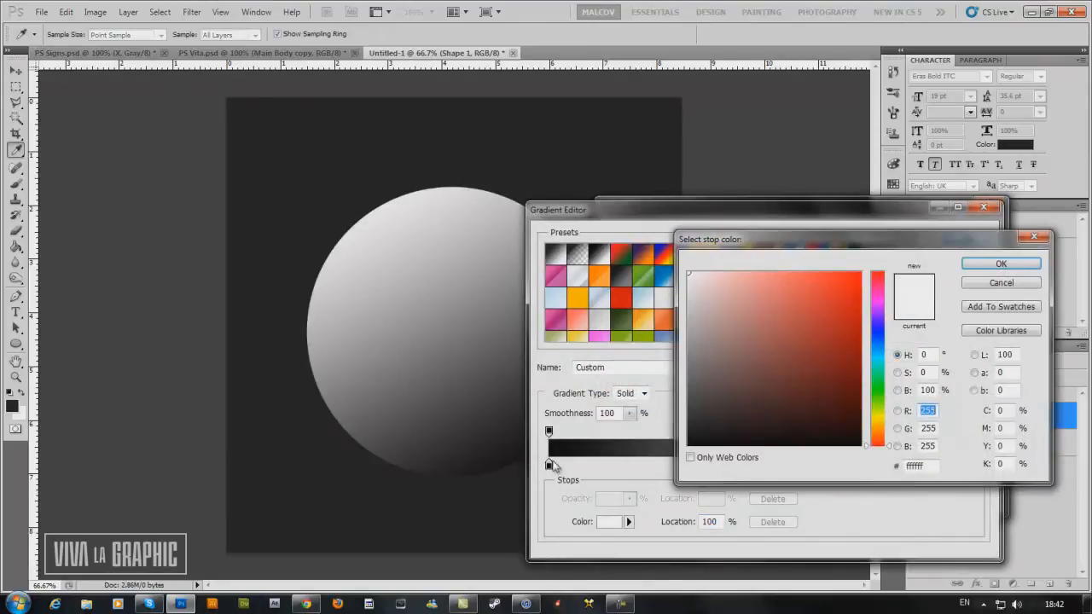
mouse_move(697, 412)
left_mouse_down()
mouse_move(661, 429)
mouse_move(693, 422)
left_mouse_up()
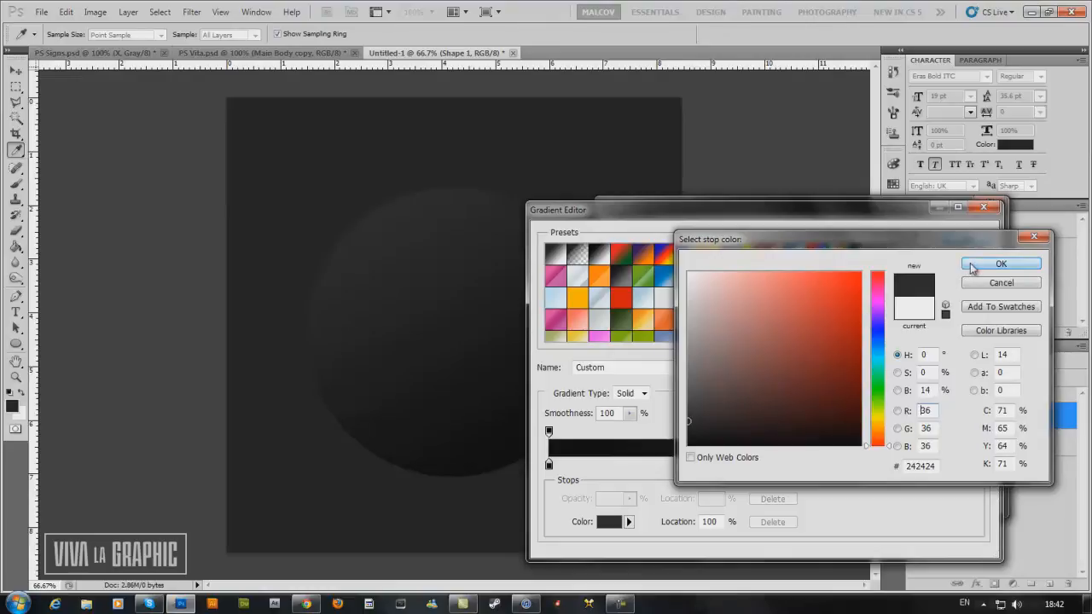
left_click(973, 264)
left_click(977, 240)
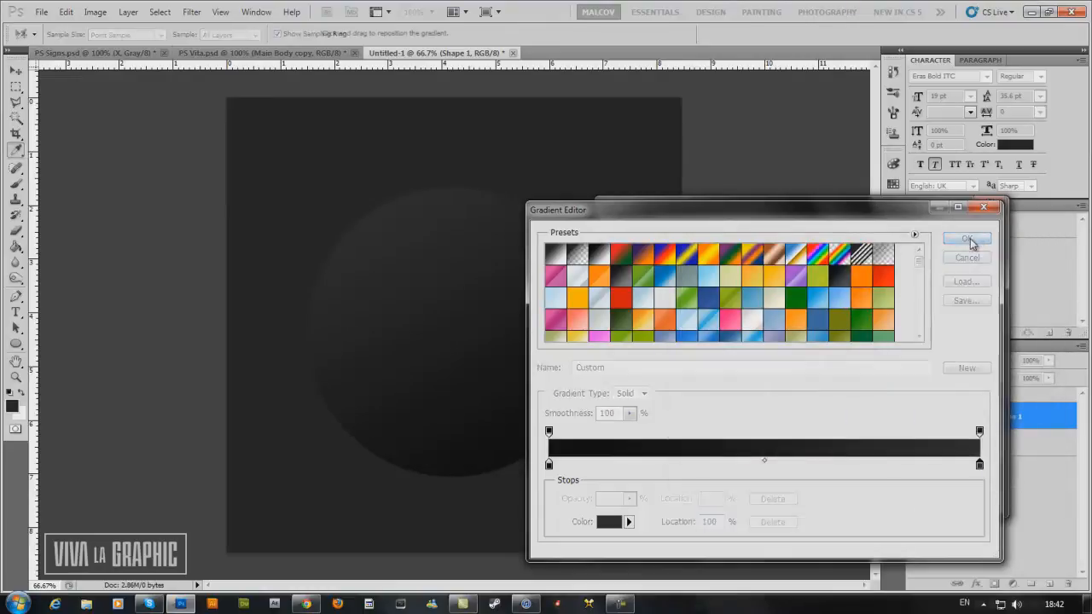
Add a Drop Shadow to the circle with 93% opacity, 8 px distance and an increased size.
left_click(645, 266)
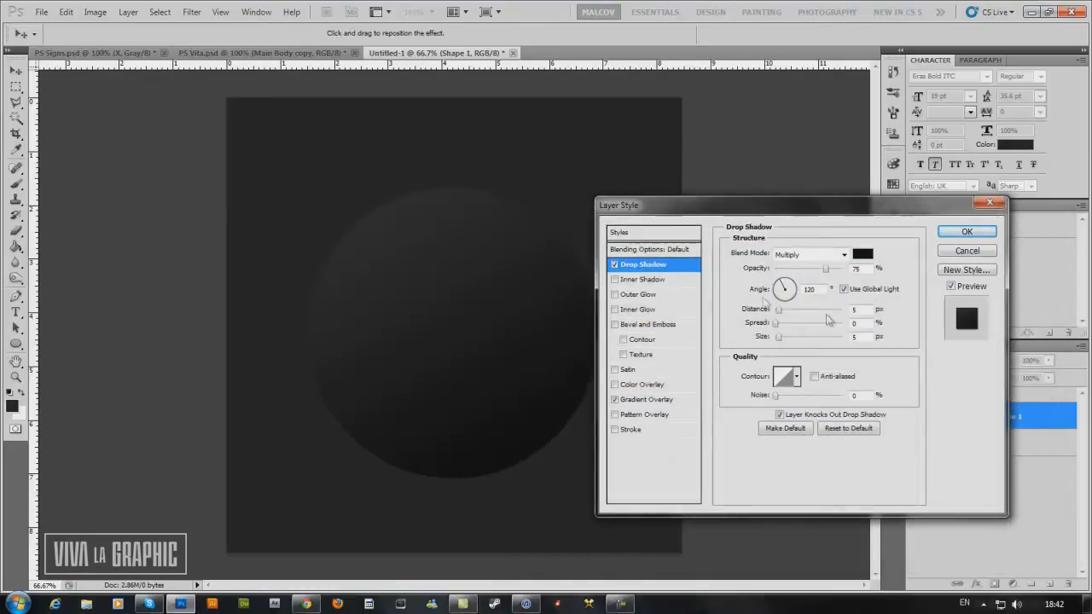
left_click_drag(862, 309, 785, 341)
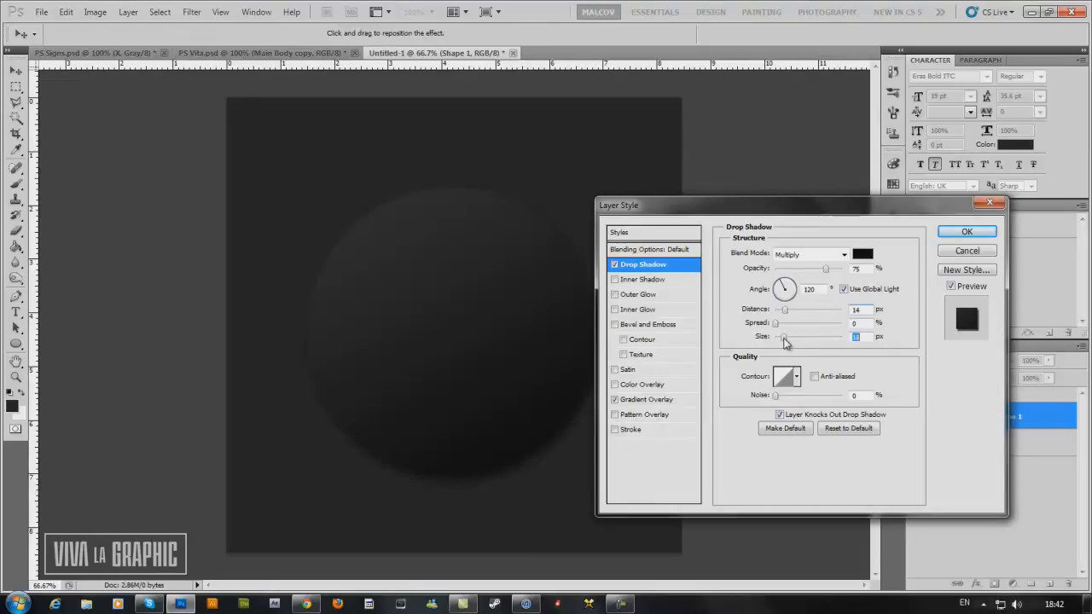
left_click_drag(786, 311, 783, 314)
left_click_drag(826, 269, 839, 272)
left_click(785, 340)
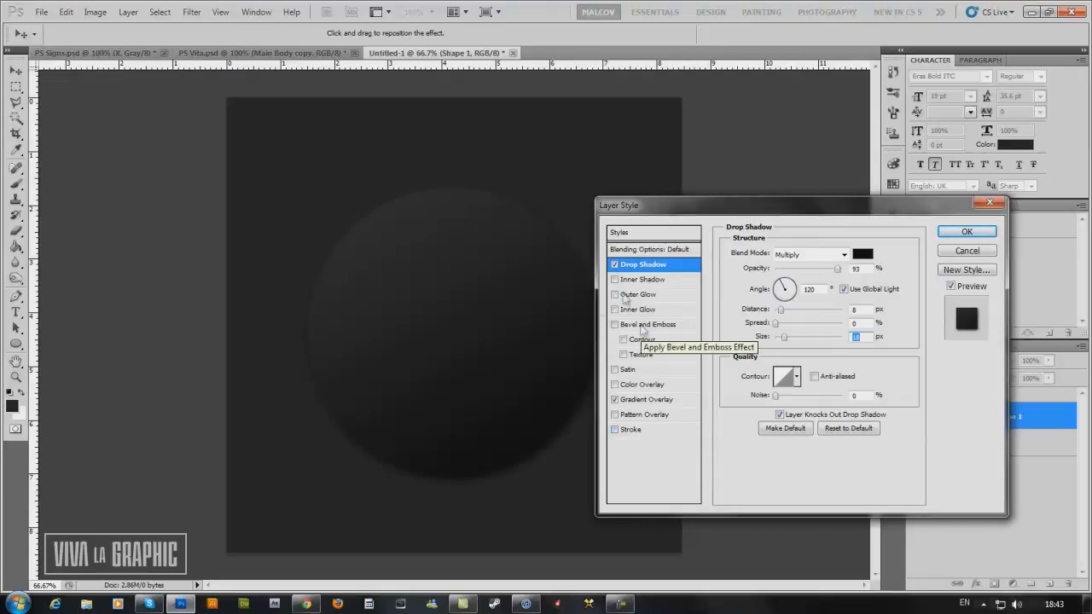
Add a Bevel and Emboss effect to the circle, try other gloss contours and return to the linear one.
left_click(648, 326)
left_click_drag(671, 208, 684, 211)
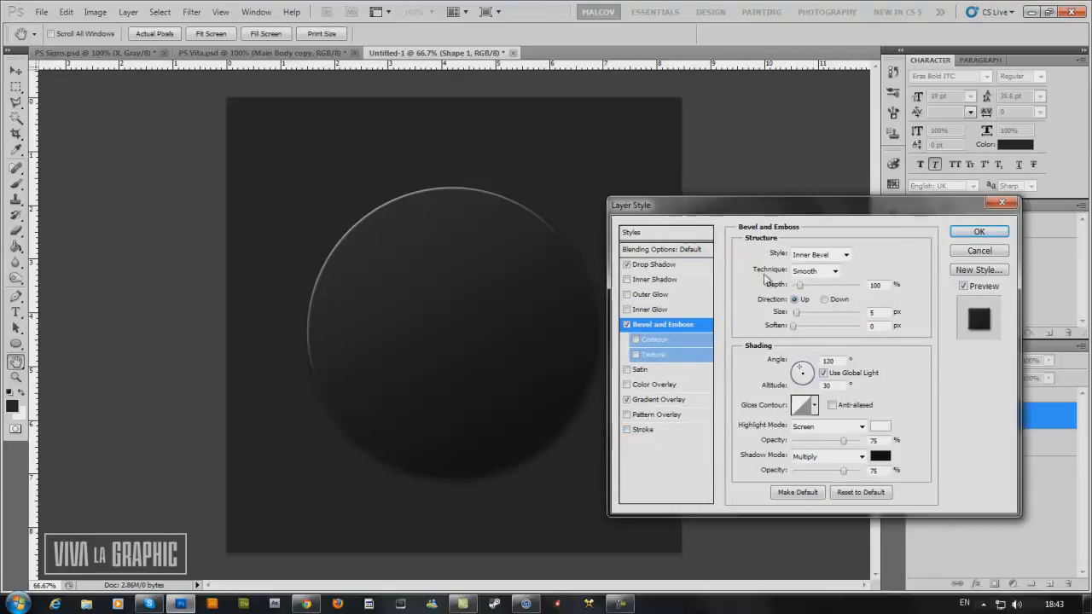
left_click(815, 407)
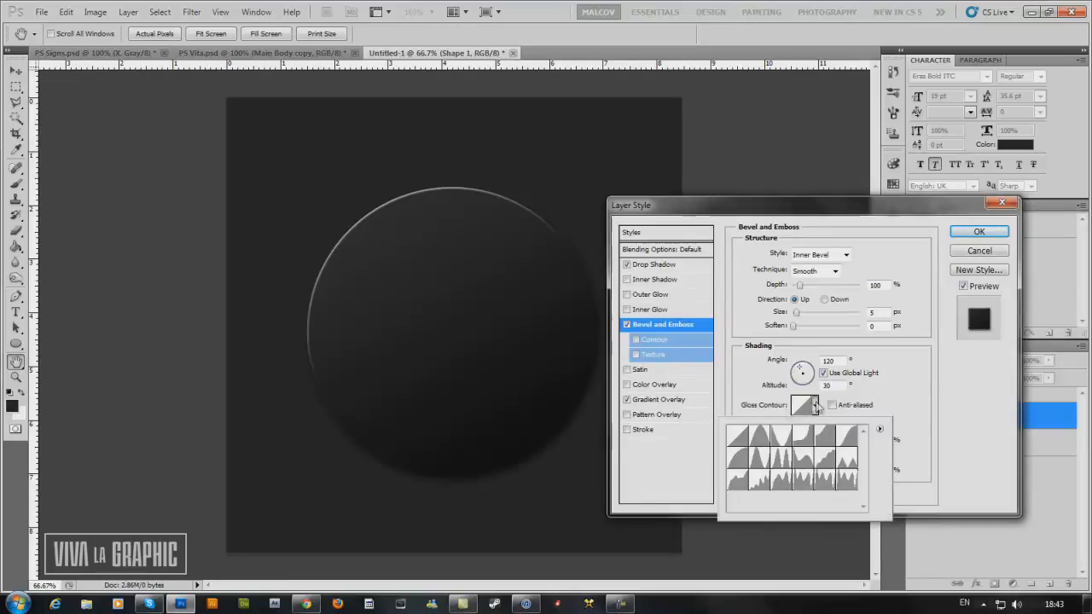
left_click(742, 438)
left_click(757, 459)
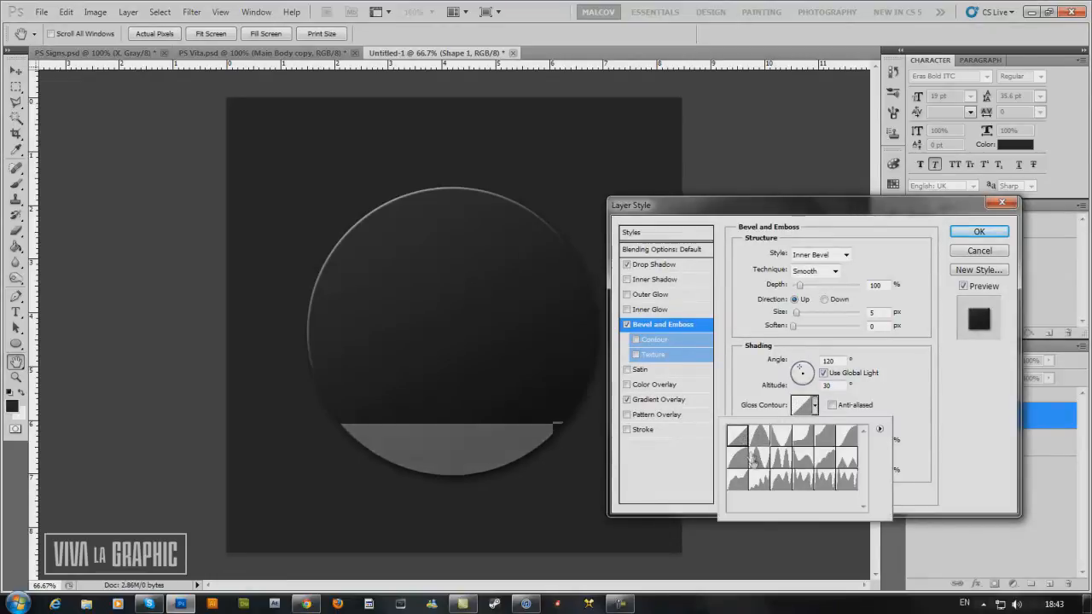
left_click(742, 460)
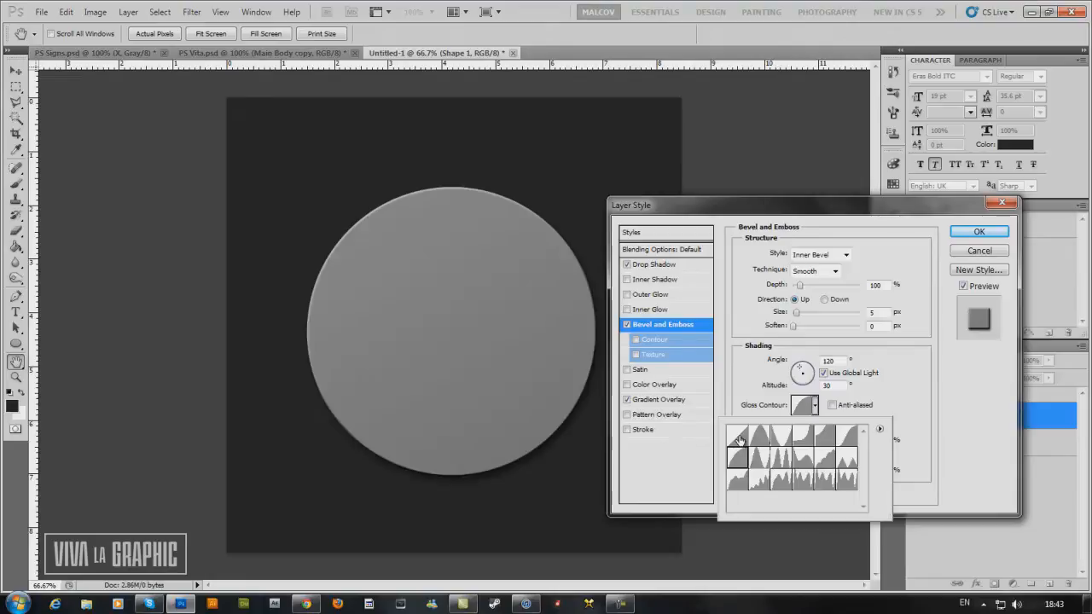
left_click(739, 437)
left_click(939, 401)
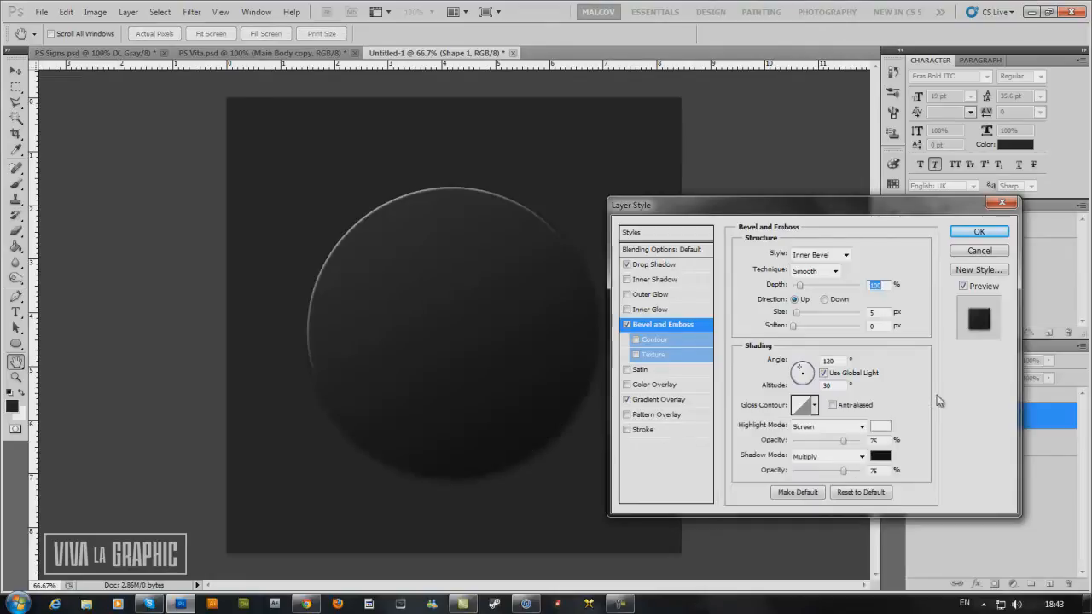
Set the bevel's highlight mode to Normal at 83% opacity and its shadow opacity to 53%.
left_click(836, 429)
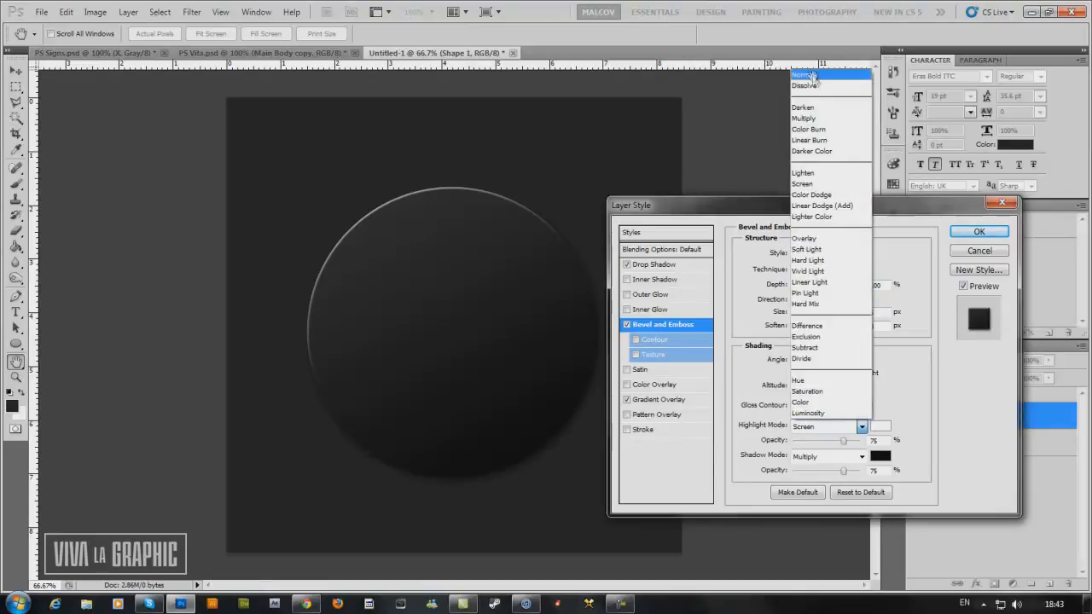
left_click(814, 79)
left_click_drag(845, 441, 849, 445)
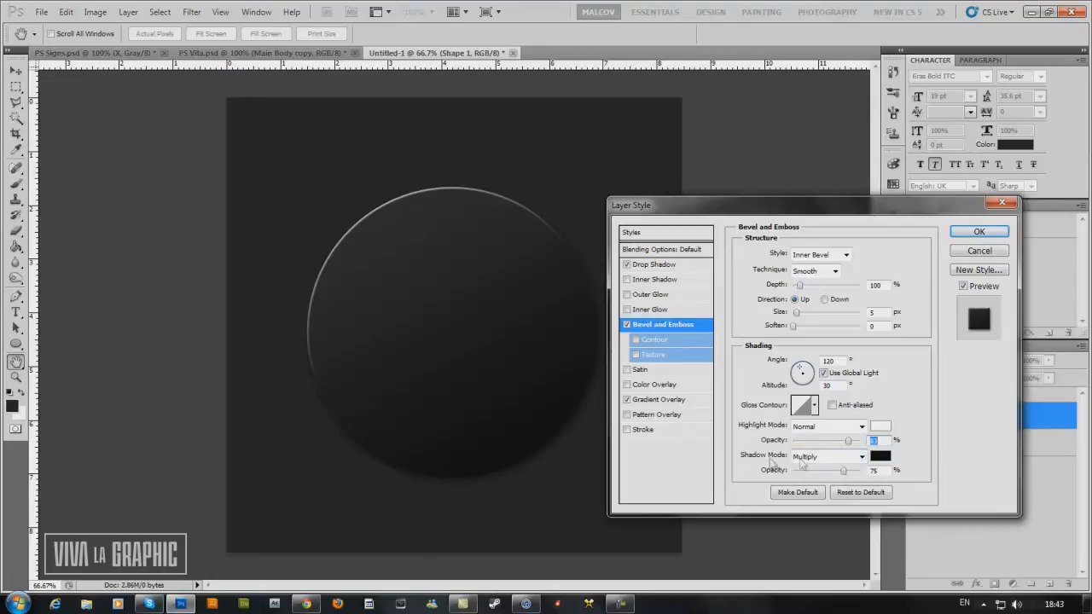
left_click_drag(845, 475, 832, 477)
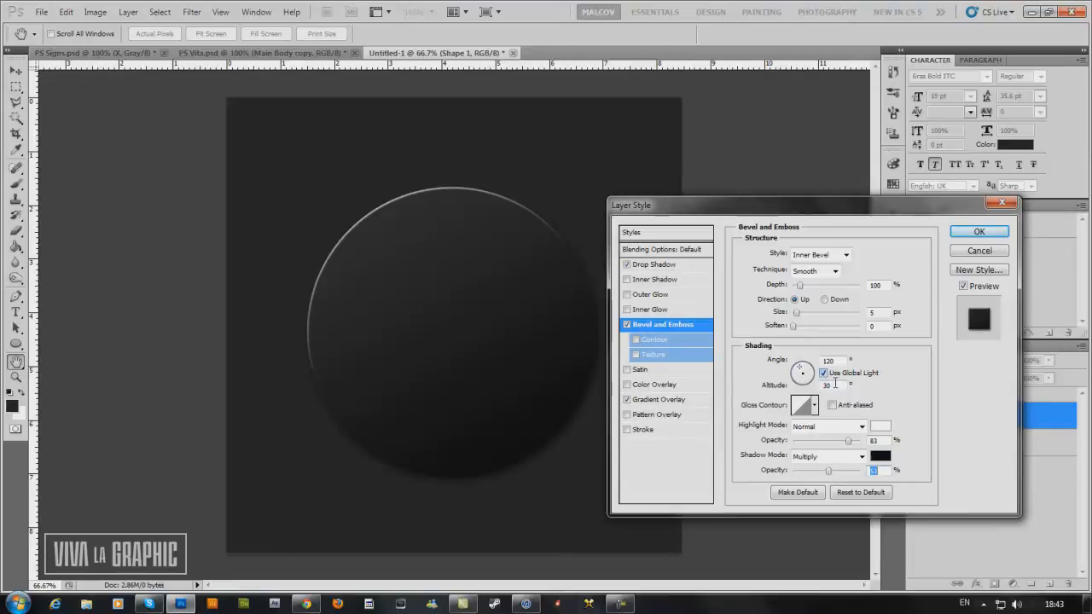
Turn off global light for the bevel and set its lighting angle to 124° and altitude to 69°.
left_click(825, 374)
left_click(801, 373)
left_click(801, 373)
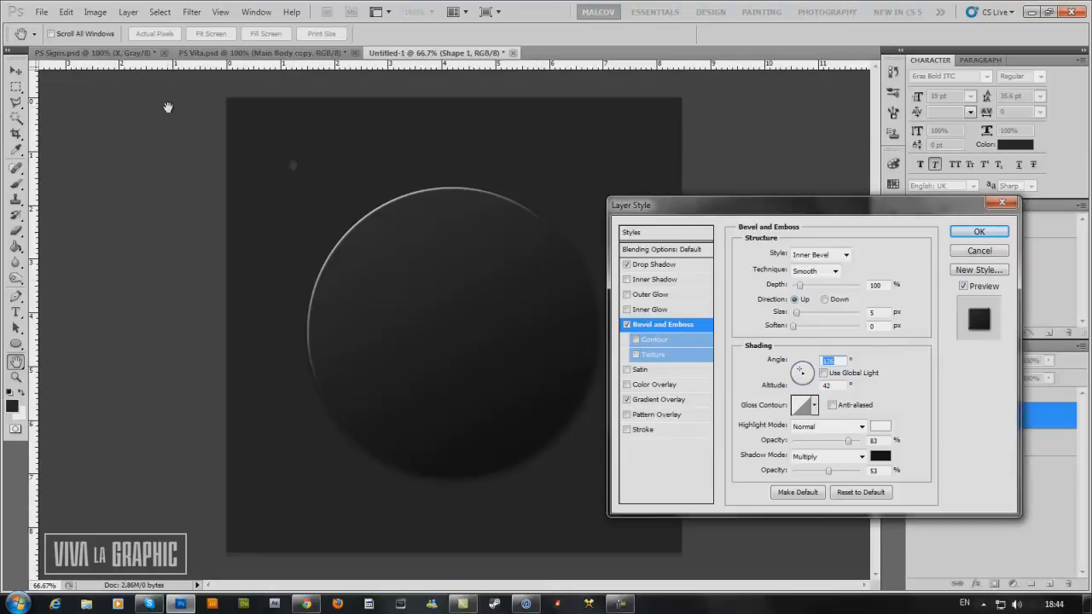
left_click_drag(802, 375, 803, 376)
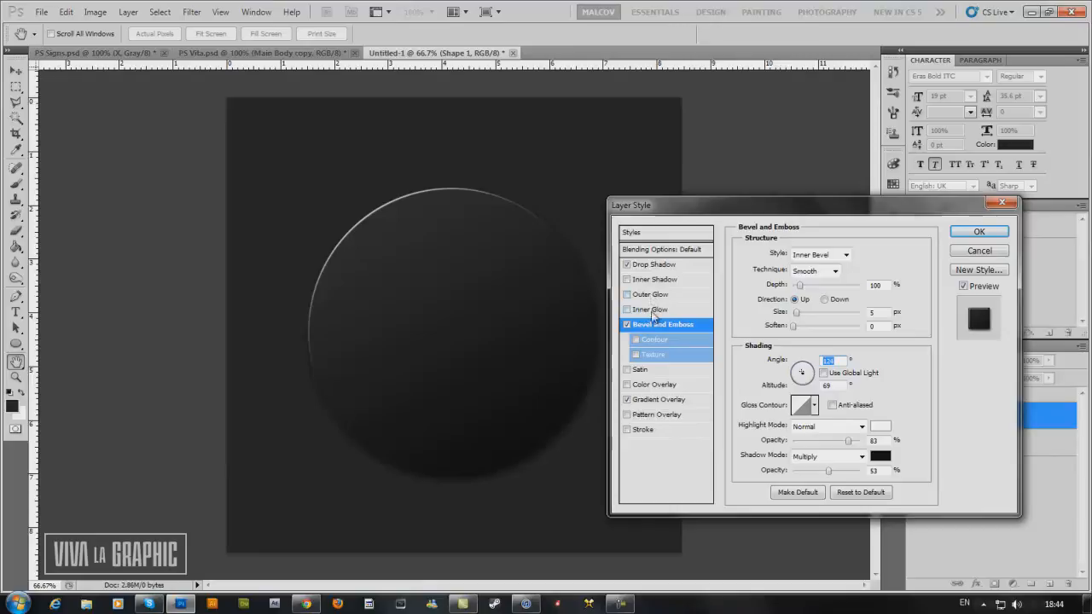
Add an Inner Shadow to the circle with a 3 px distance and an increased size, and apply the layer style.
left_click(651, 281)
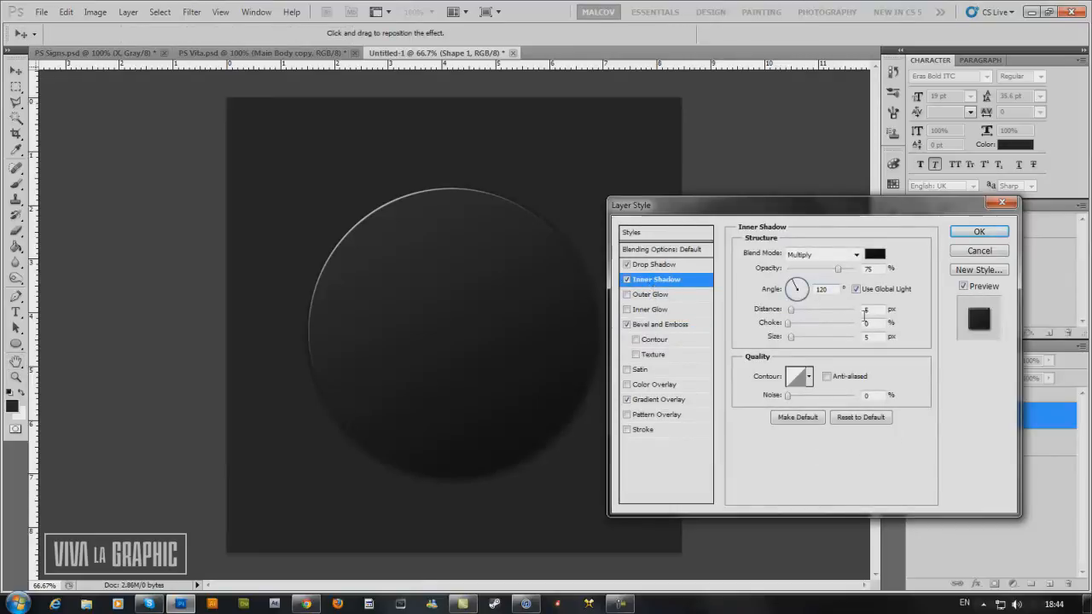
double_click(877, 310)
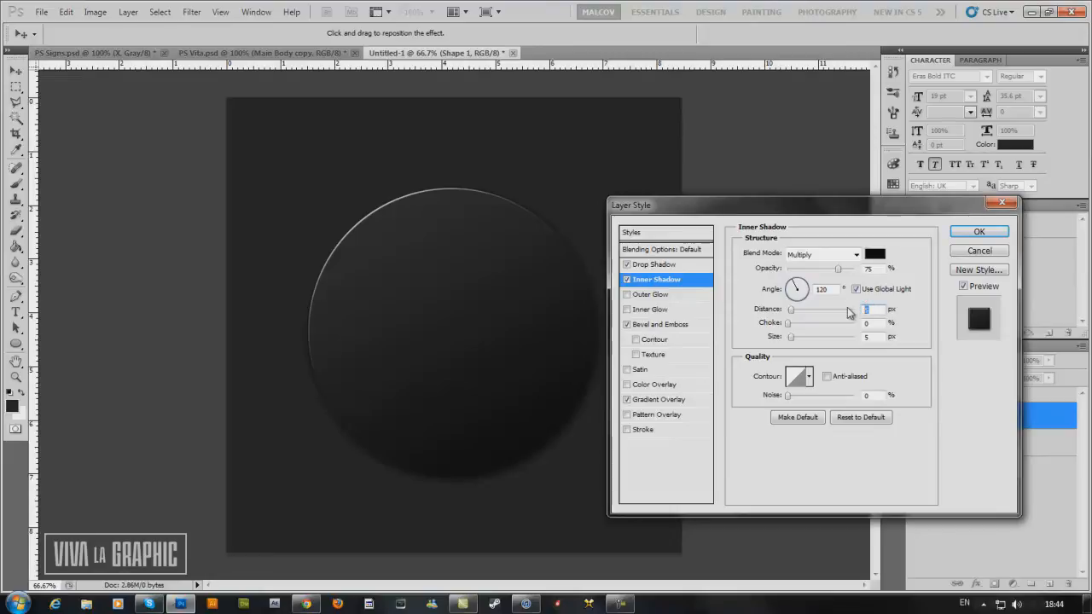
type("3")
left_click_drag(792, 340, 802, 339)
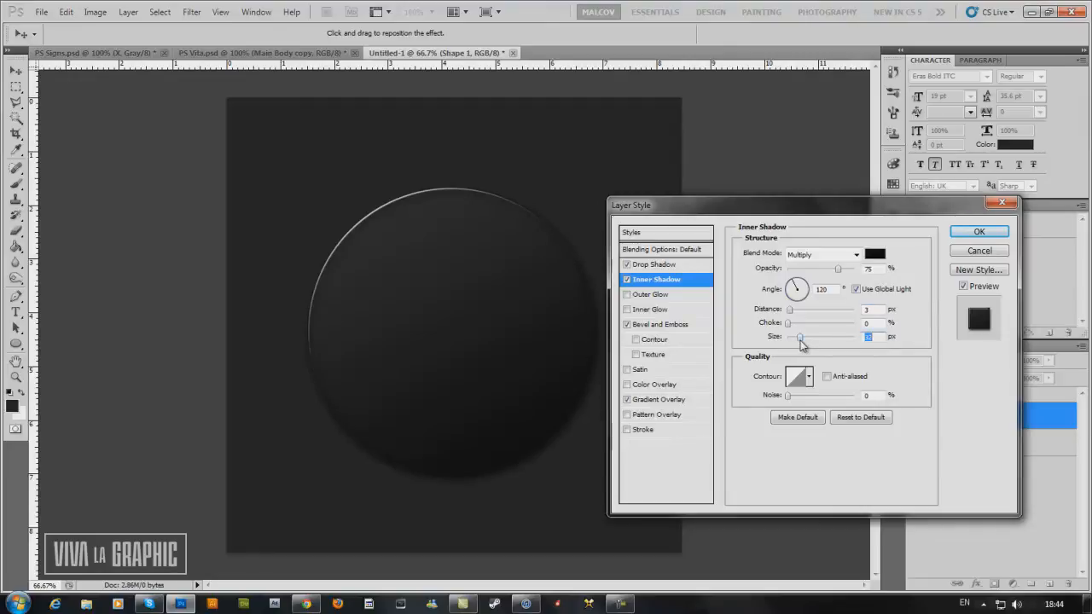
left_click(980, 231)
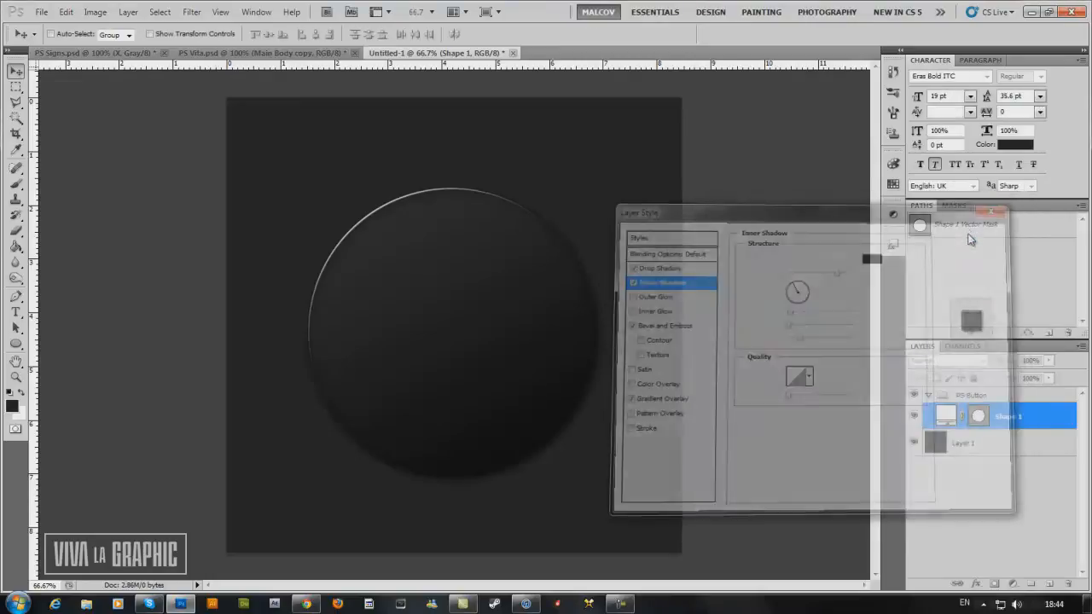
Duplicate the circle layer and turn off Bevel and Emboss on the original Shape 1, keeping its shadows and Gradient Overlay.
left_click(1073, 416)
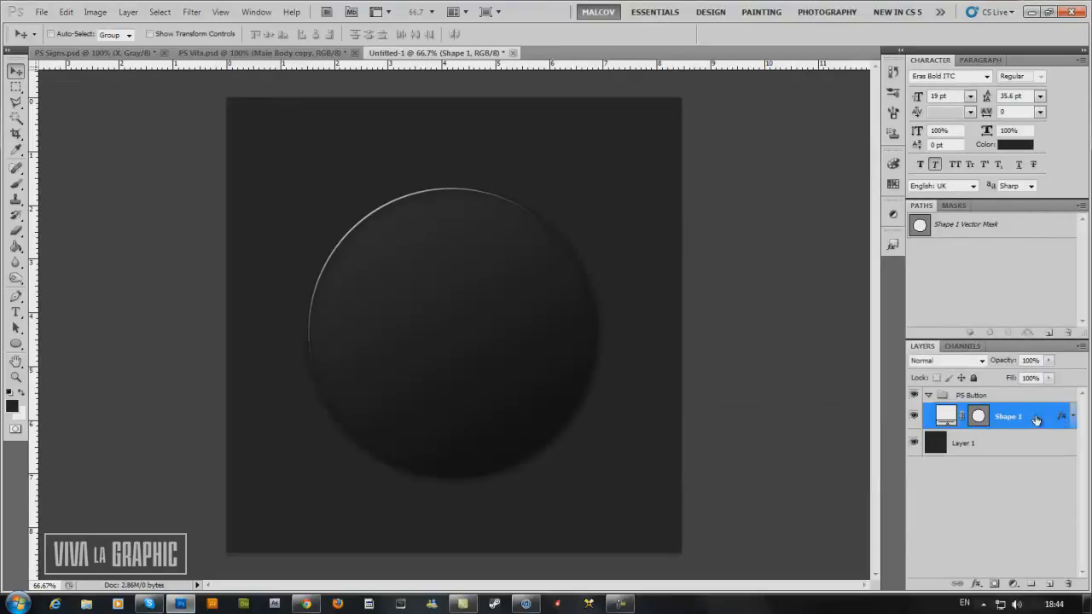
key("ctrl+j")
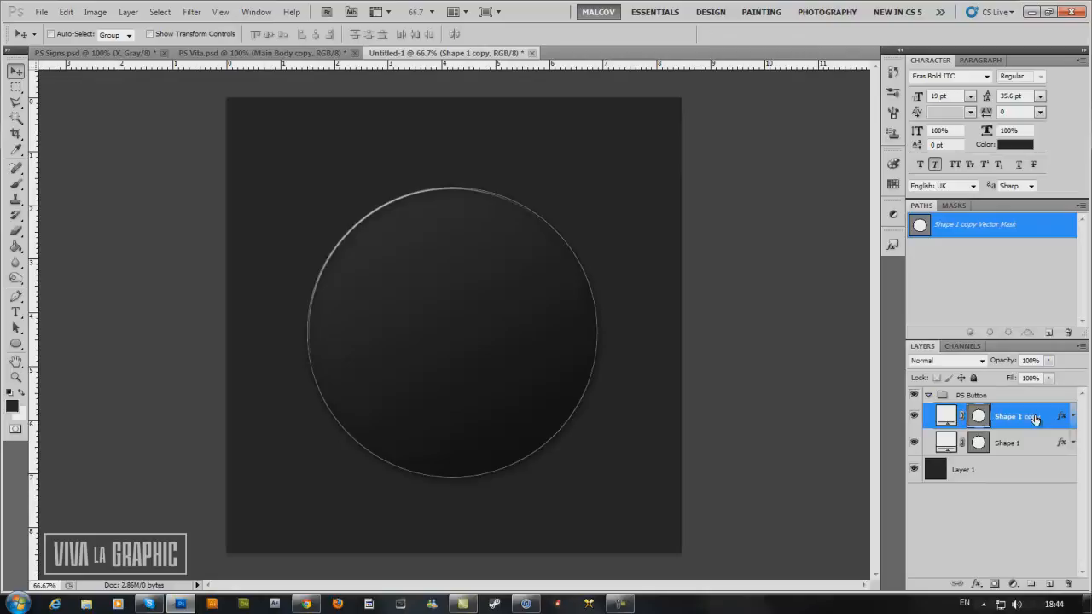
double_click(1035, 443)
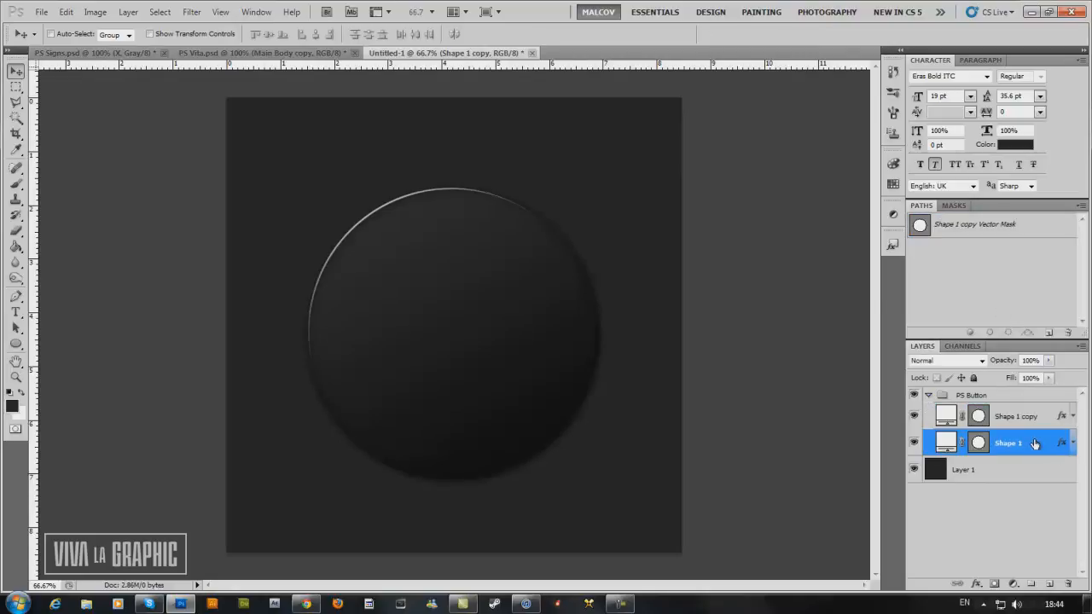
left_click(628, 400)
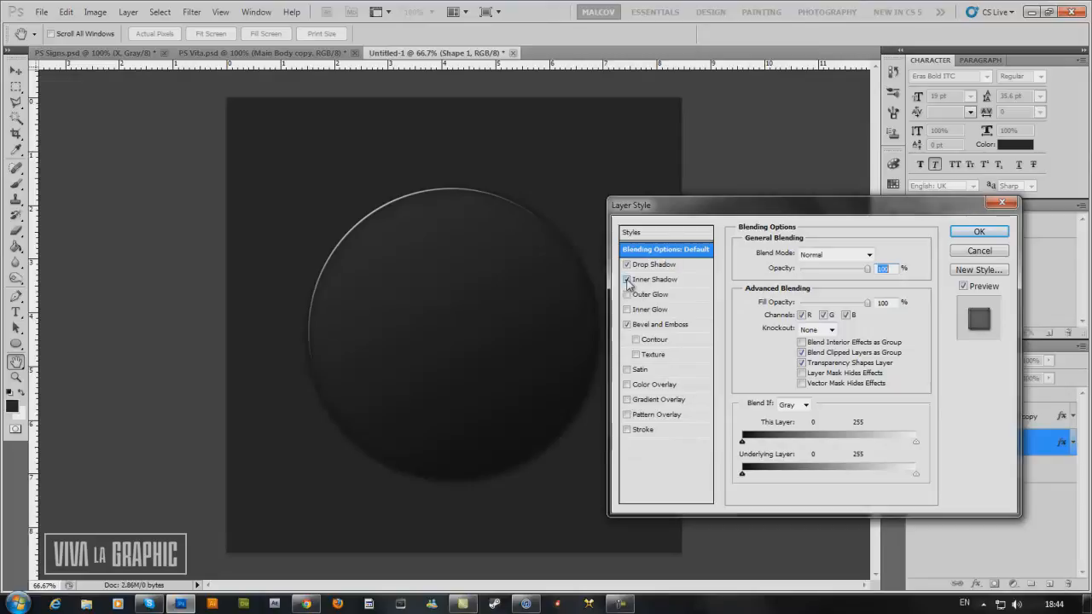
left_click(628, 400)
left_click(628, 325)
left_click(650, 326)
left_click(627, 325)
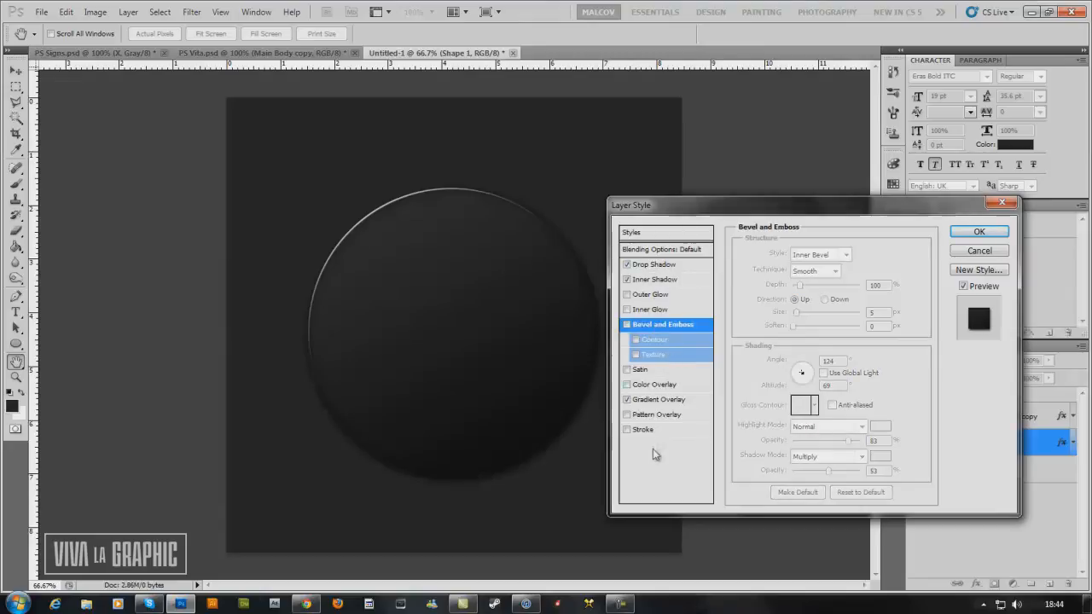
left_click(979, 231)
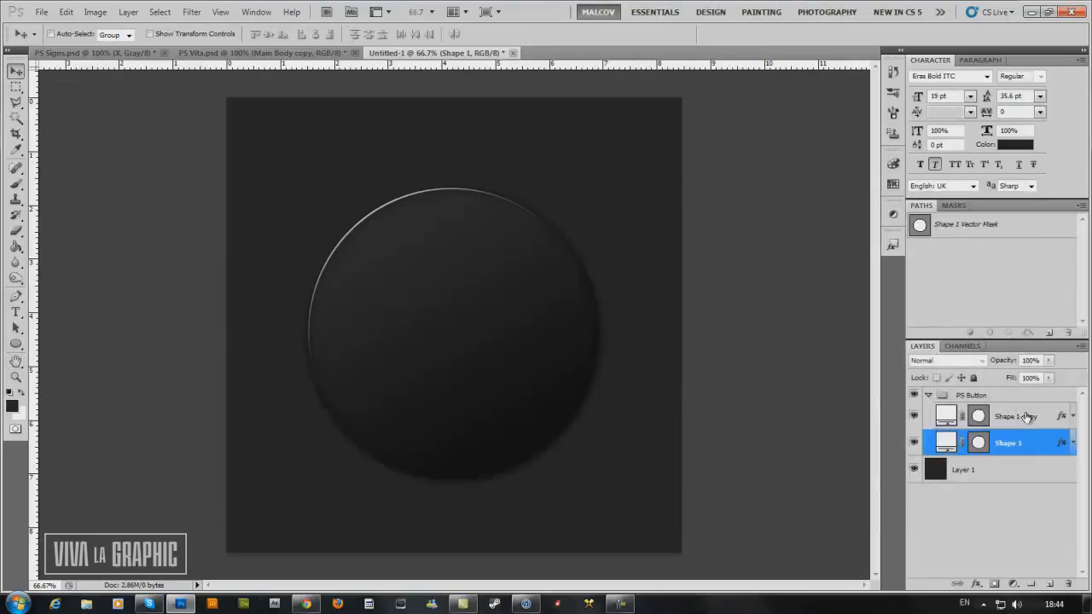
Turn off Gradient Overlay, Inner Shadow and Drop Shadow on Shape 1 copy and set the layer's fill to 0%.
left_click(1032, 417)
double_click(1062, 418)
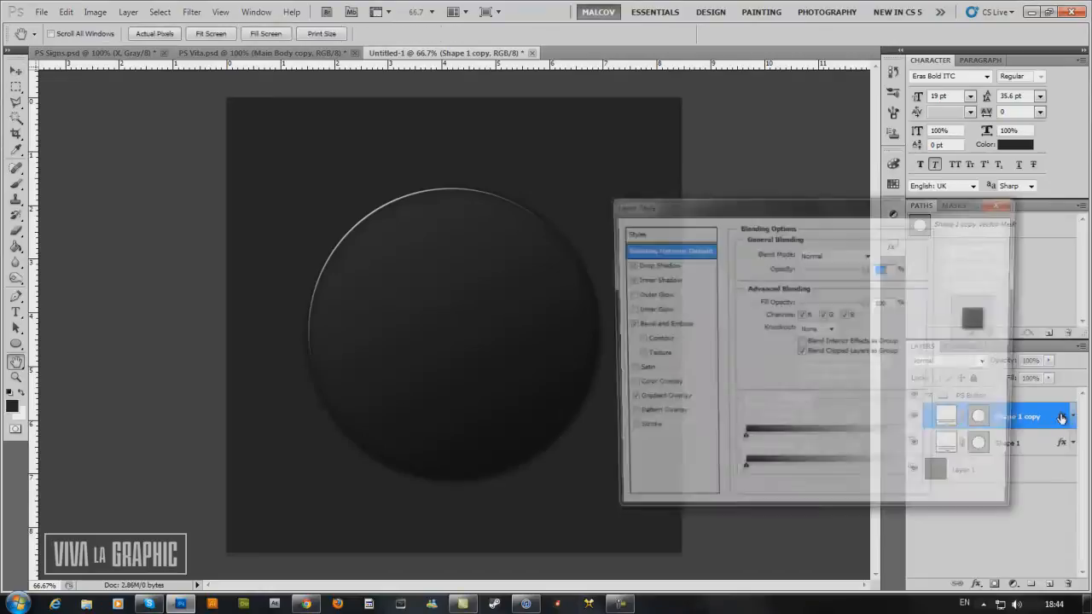
left_click(627, 400)
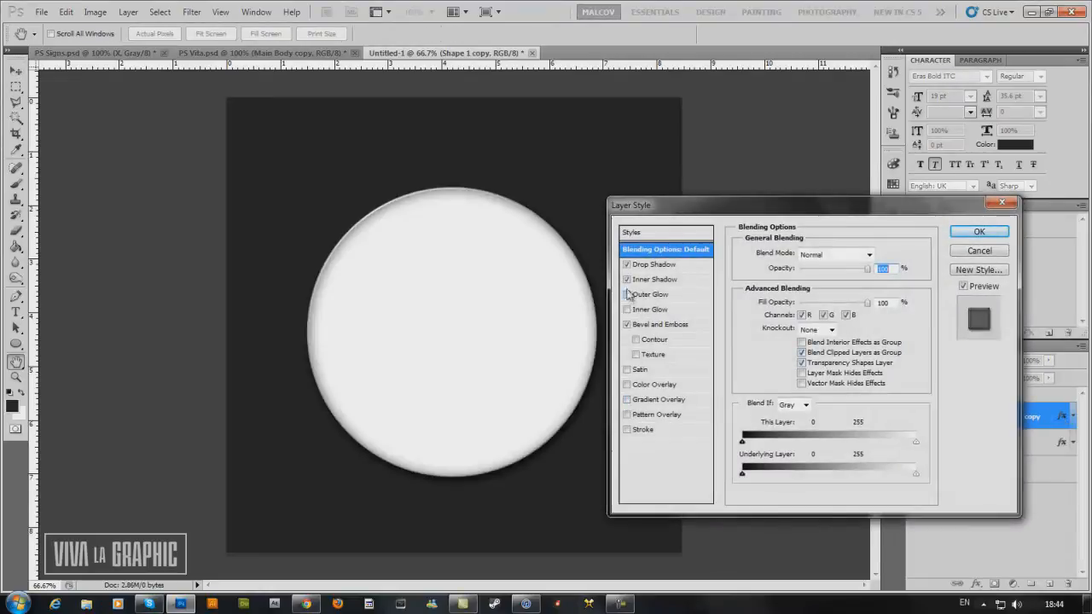
left_click(627, 280)
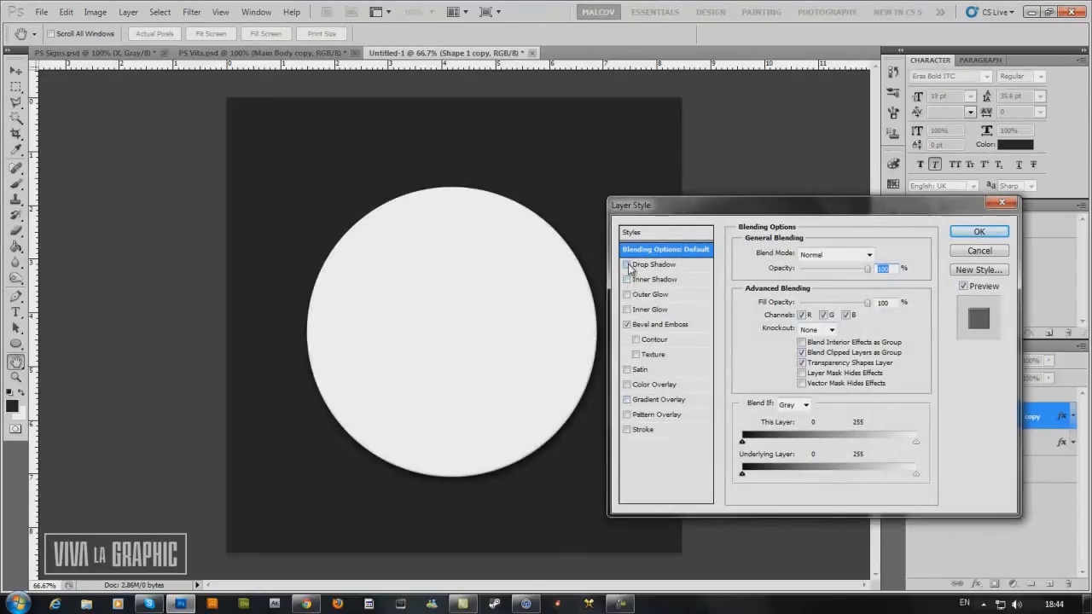
left_click(979, 231)
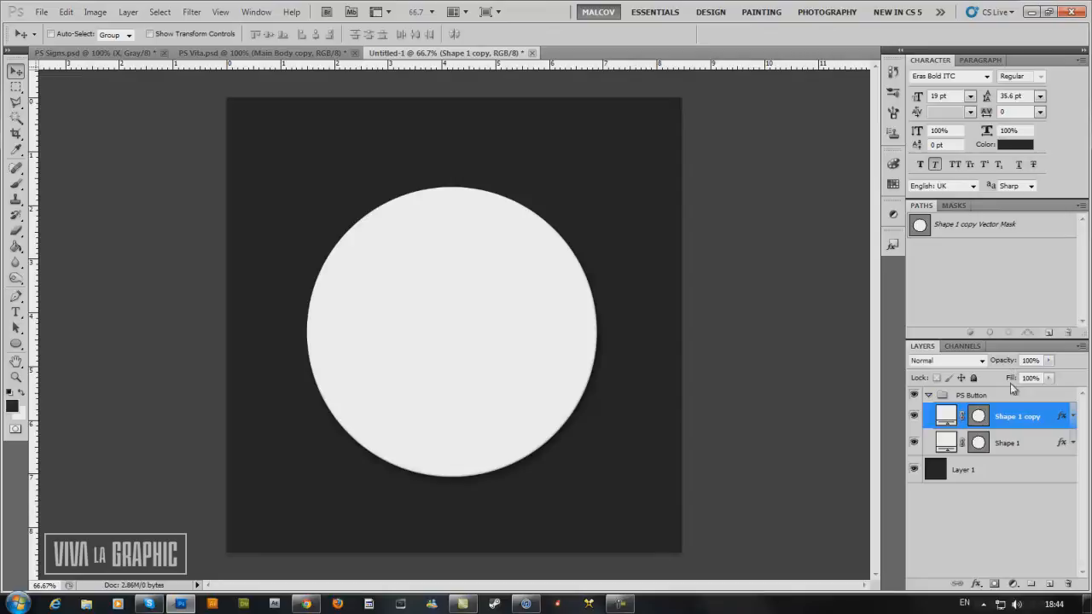
left_click_drag(1012, 378, 825, 386)
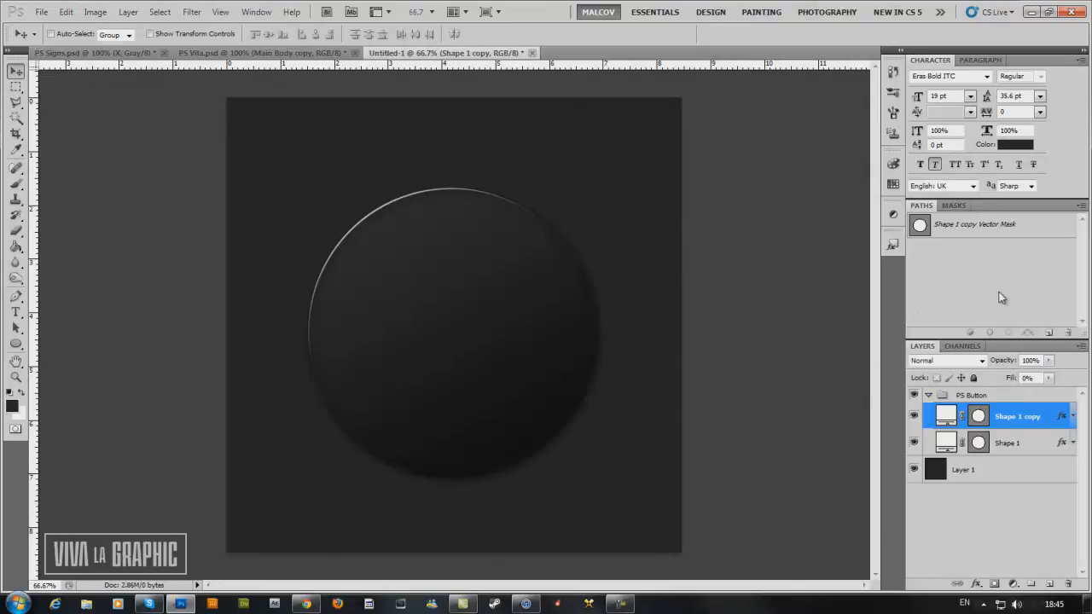
Hide and show the Shape 1 copy layer to compare the button with and without its bevel highlight.
left_click(914, 416)
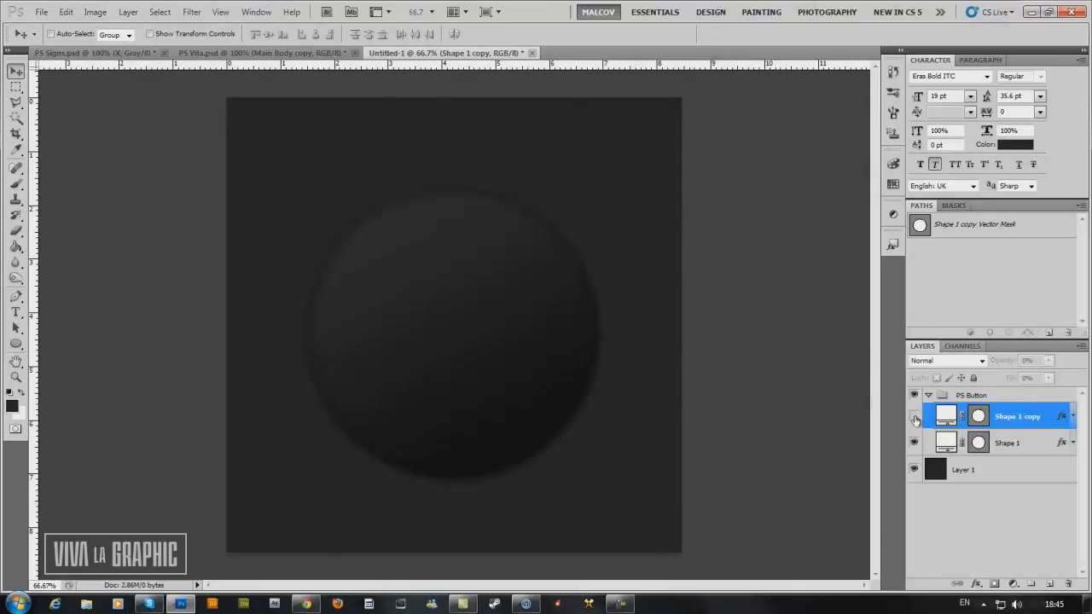
left_click(914, 417)
left_click(914, 417)
left_click(914, 416)
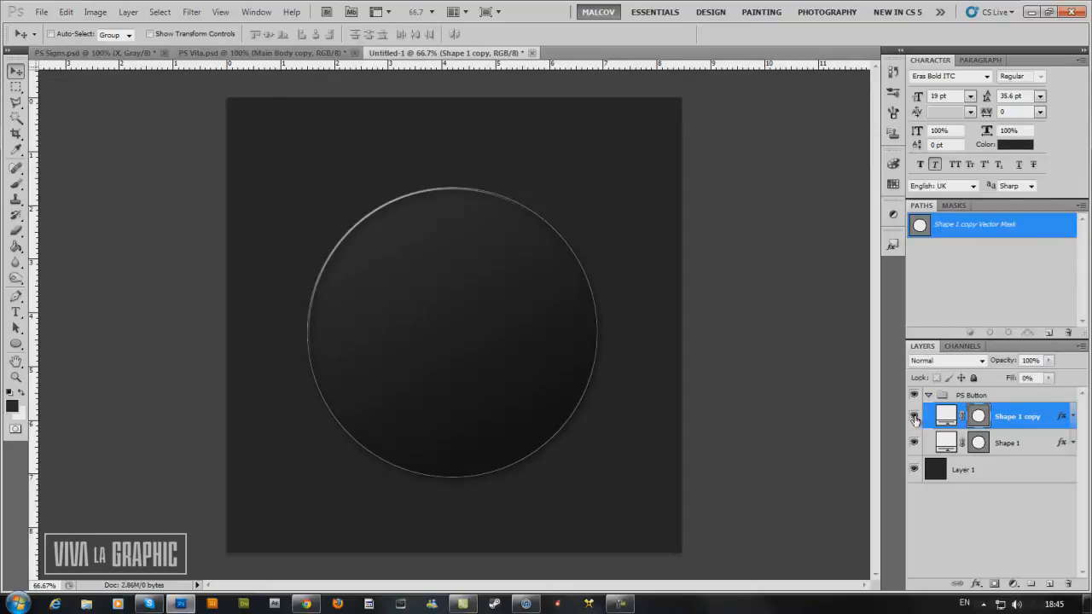
left_click(939, 273)
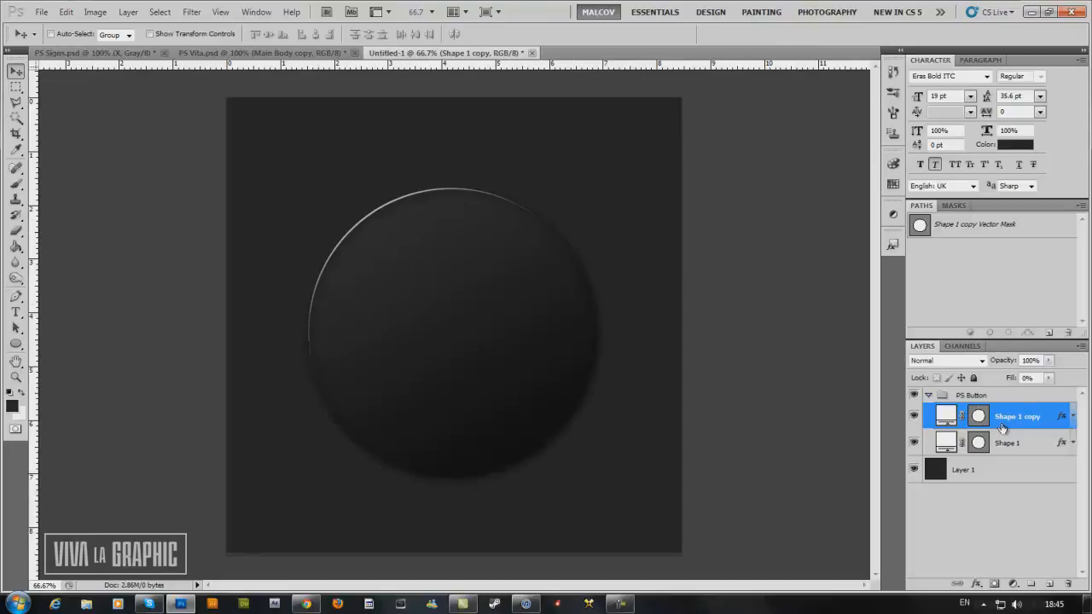
Create a new layer above Shape 1 copy and load the circle's vector mask as a selection.
left_click(1049, 584)
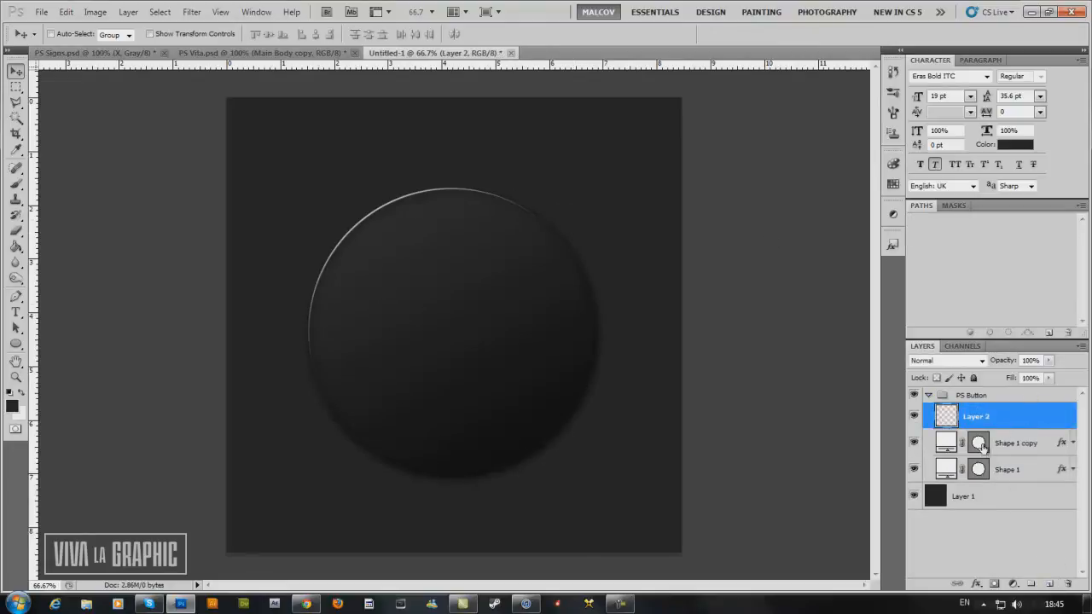
left_click(979, 443, "ctrl")
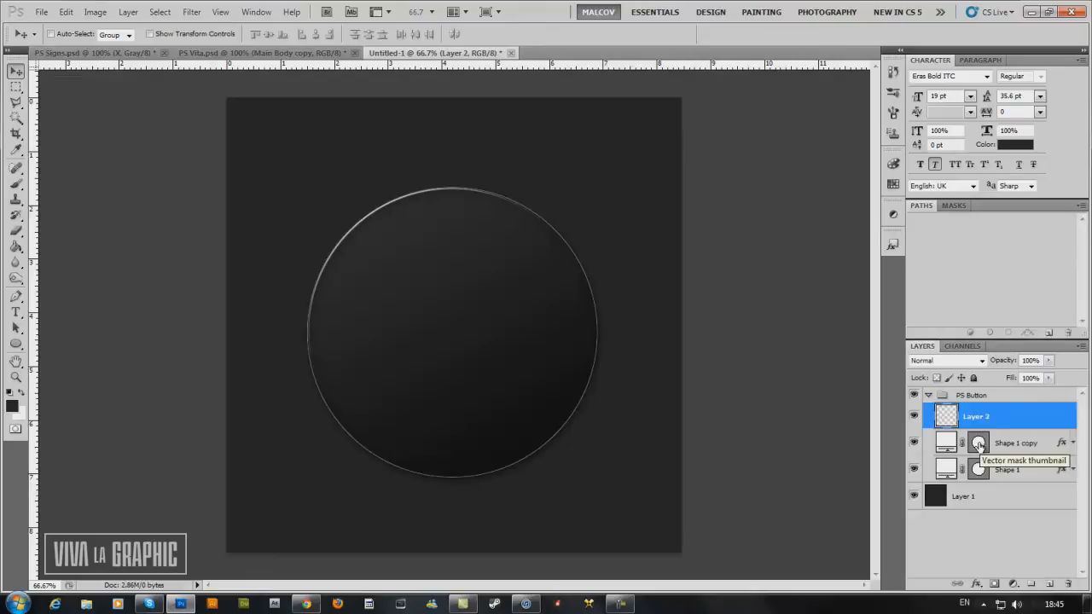
key("ctrl+d")
left_click(979, 443, "ctrl")
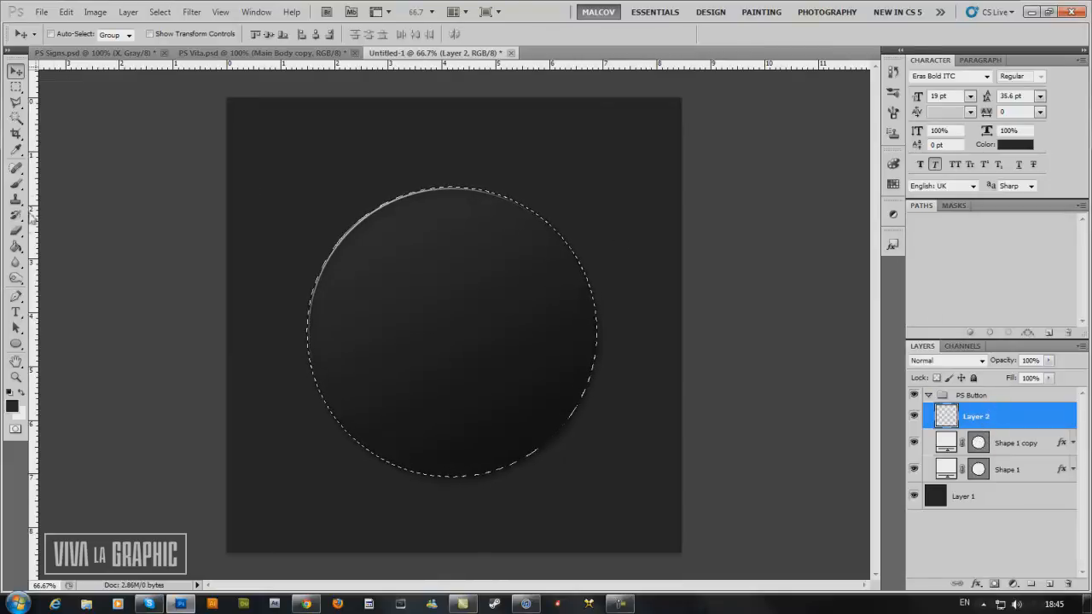
Set up the Brush tool with a soft round tip of 473 px and 0% hardness.
left_click_drag(15, 183, 46, 184)
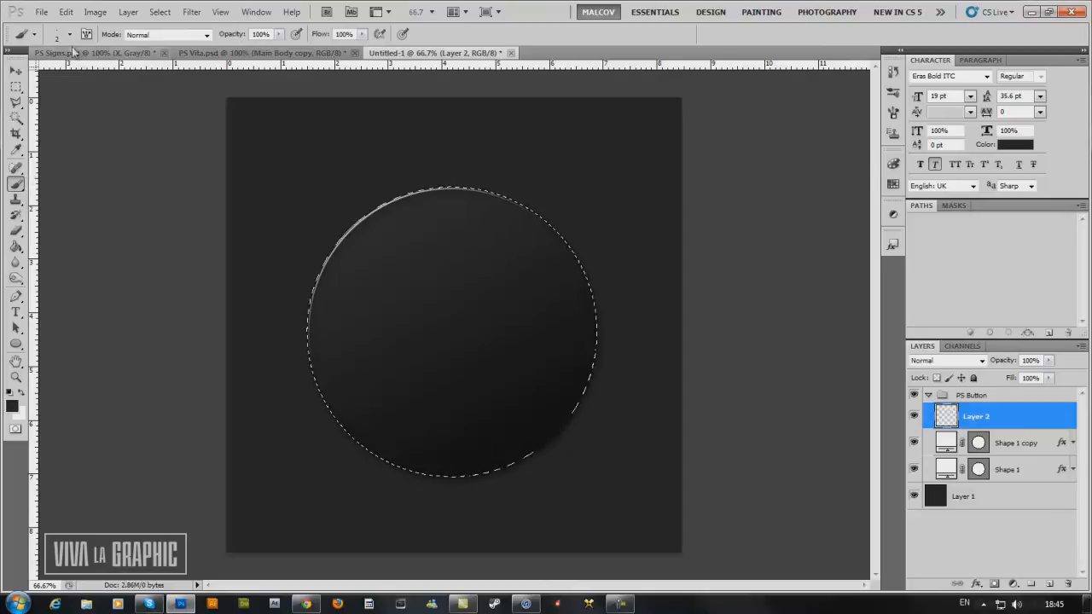
left_click(70, 35)
left_click(115, 132)
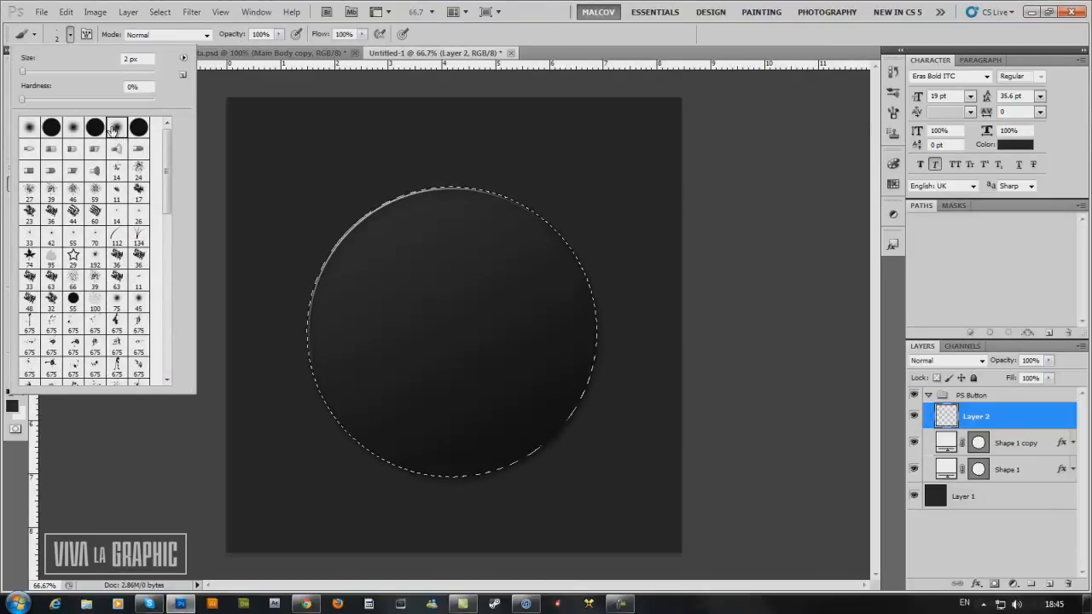
left_click_drag(23, 72, 139, 72)
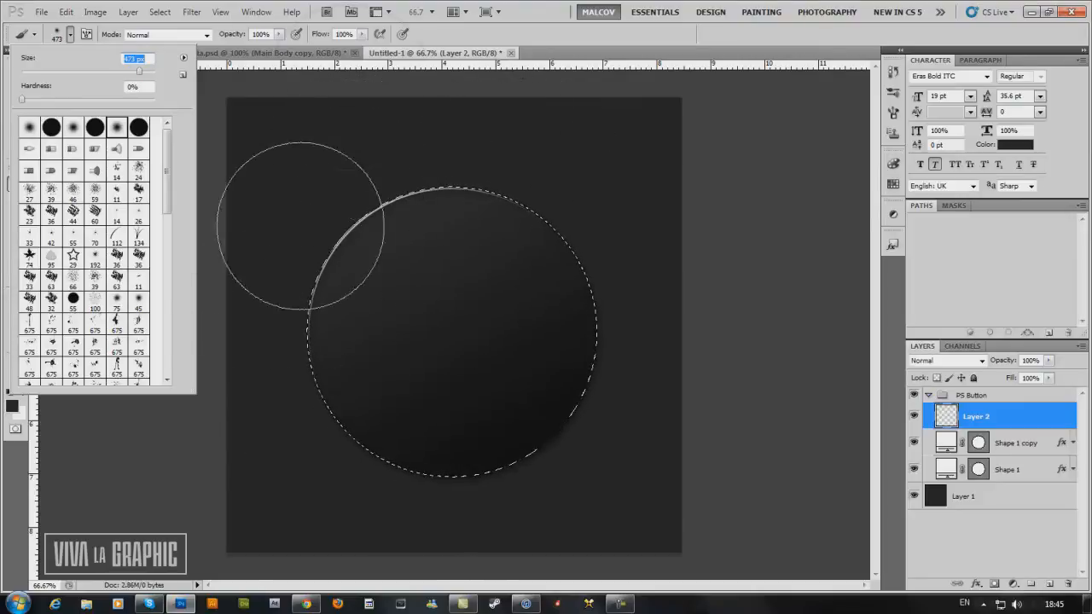
left_click(470, 41)
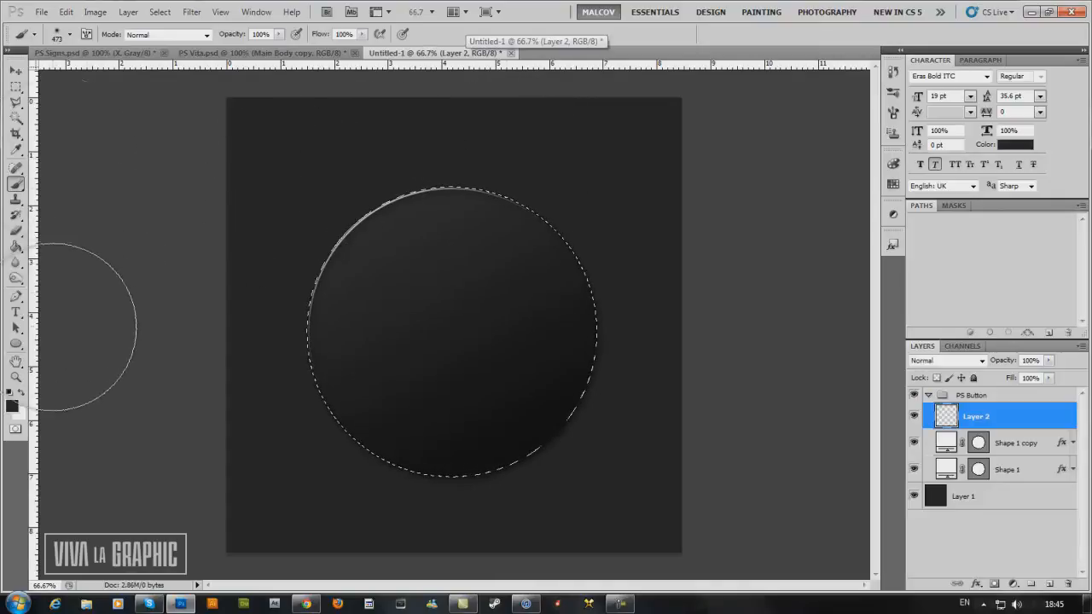
Enlarge the soft round brush tip to 569 px.
left_click(69, 35)
left_click_drag(140, 69, 144, 70)
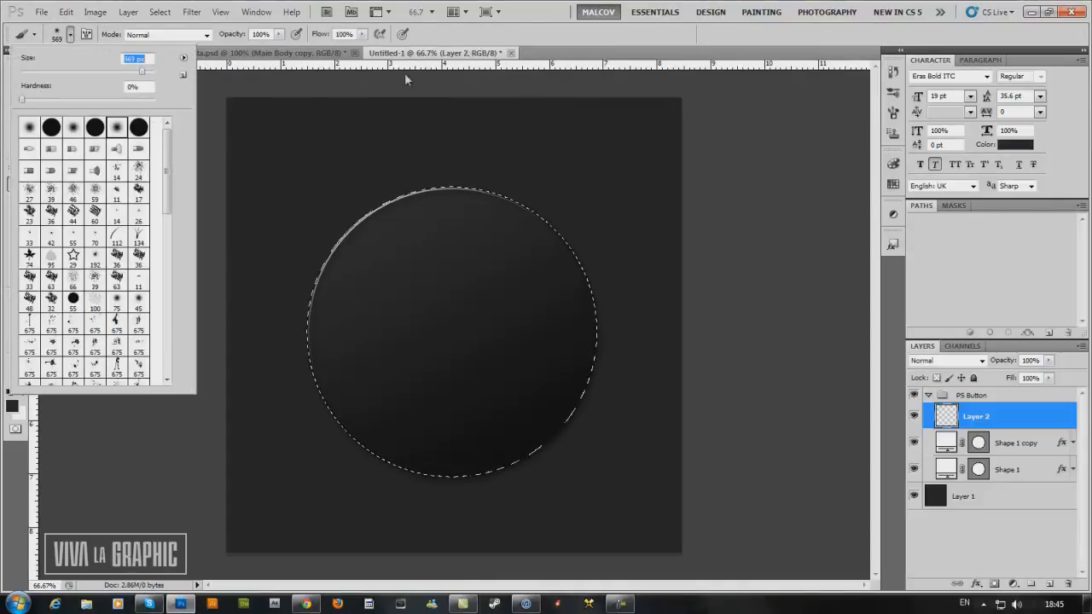
left_click(468, 43)
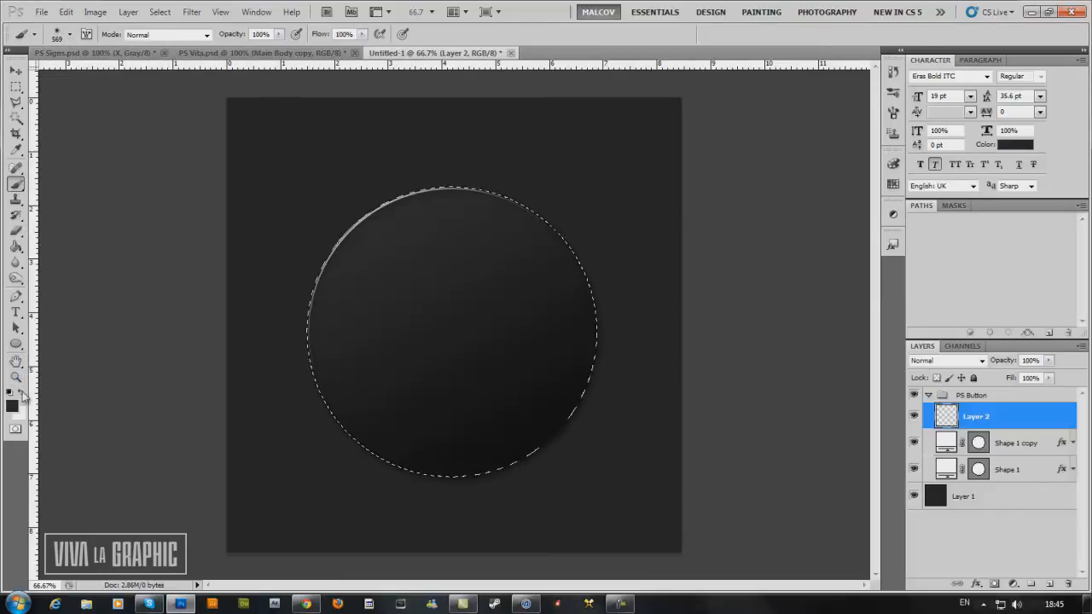
Paint a soft white (ffffff) highlight over the upper-left part of the selected circle on Layer 2 and deselect.
left_click(21, 393)
left_click(12, 407)
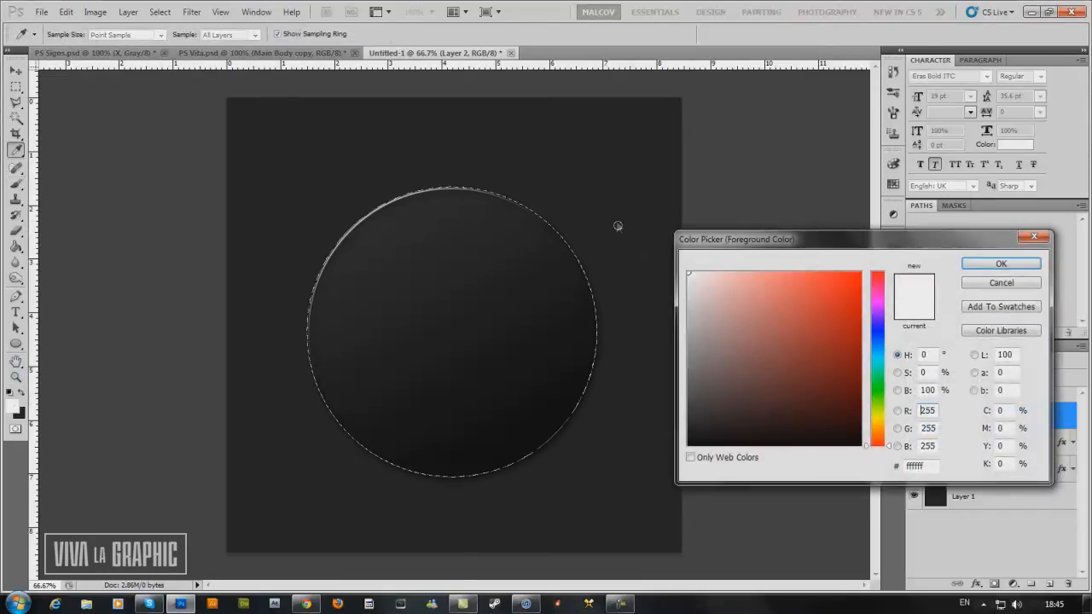
left_click(1001, 263)
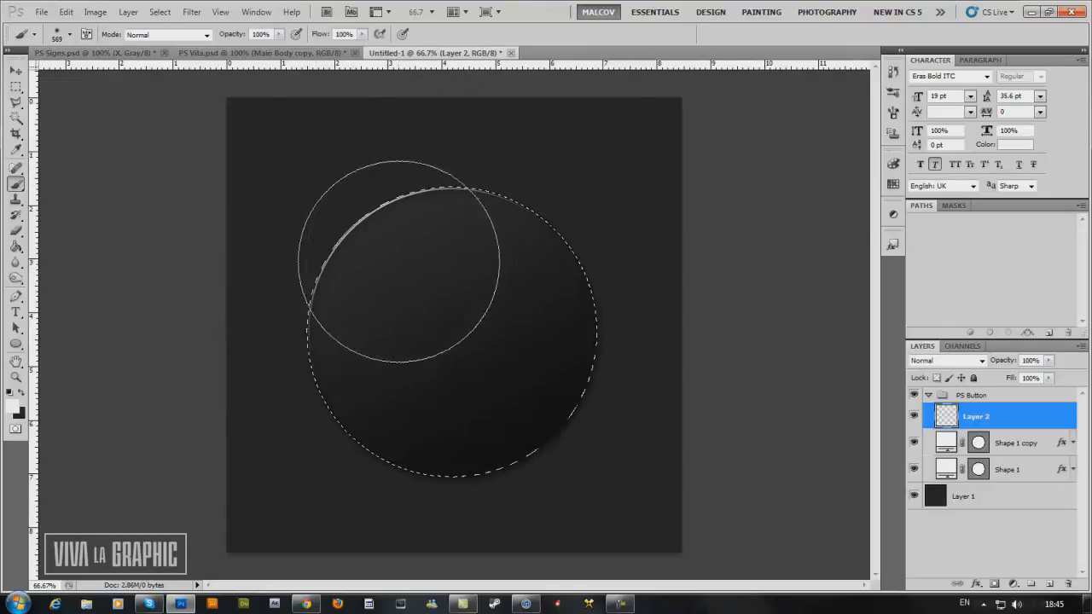
mouse_move(289, 270)
left_mouse_down()
mouse_move(384, 192)
mouse_move(457, 161)
mouse_move(299, 237)
left_mouse_up()
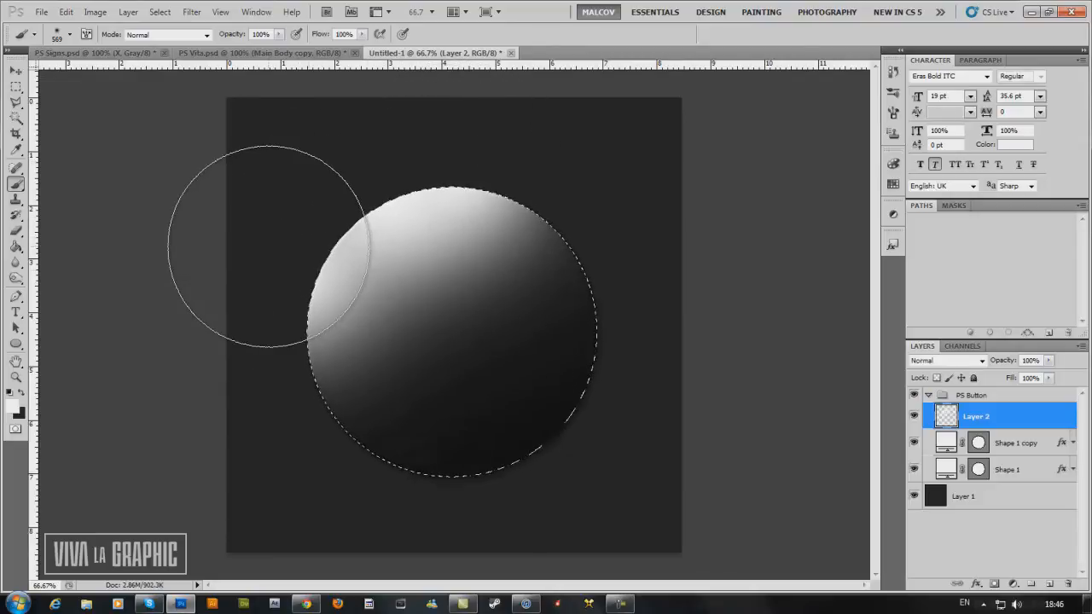
key("ctrl+d")
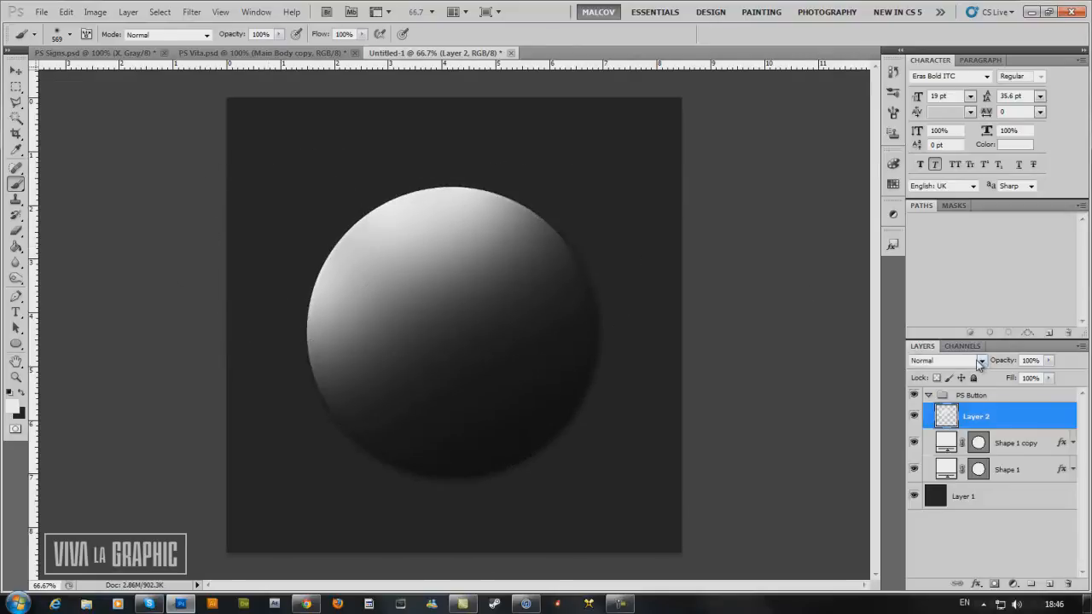
Set Layer 2's blend mode to Soft Light and its opacity to 52%.
left_click(969, 361)
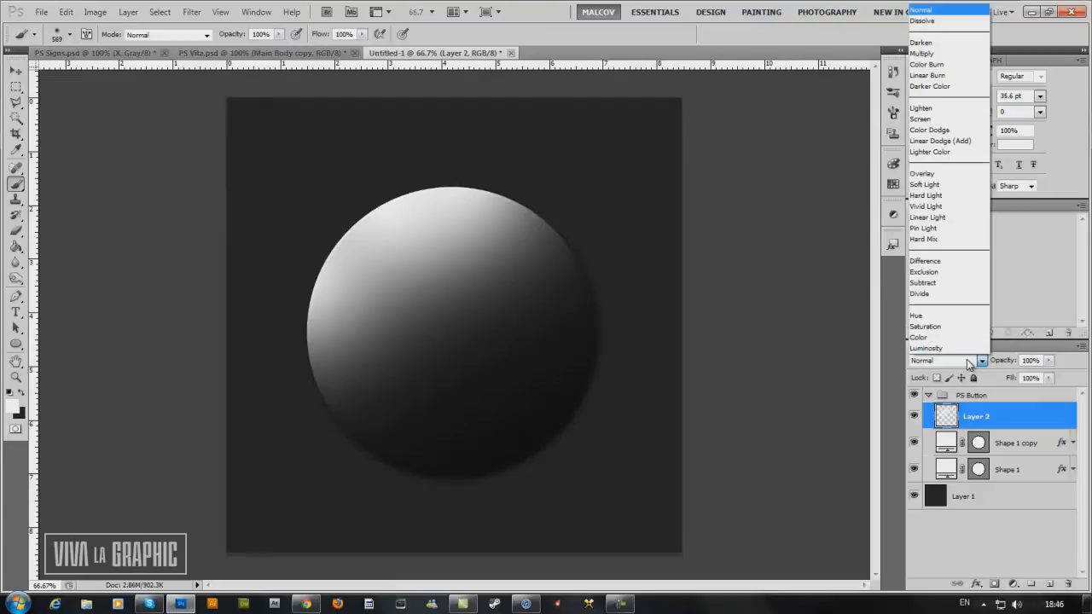
left_click(926, 184)
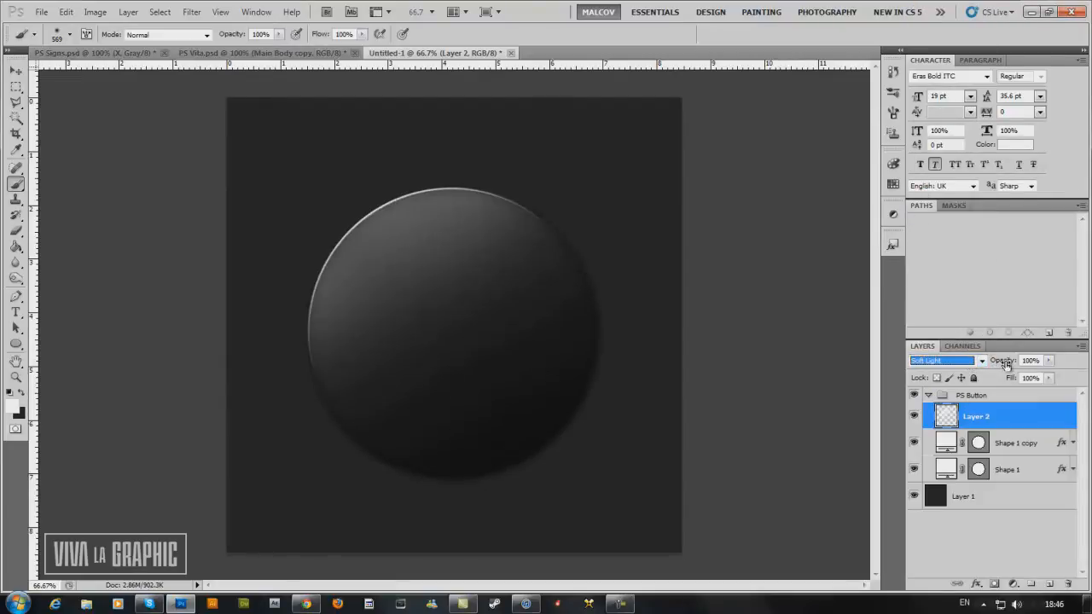
left_click_drag(1009, 363, 981, 365)
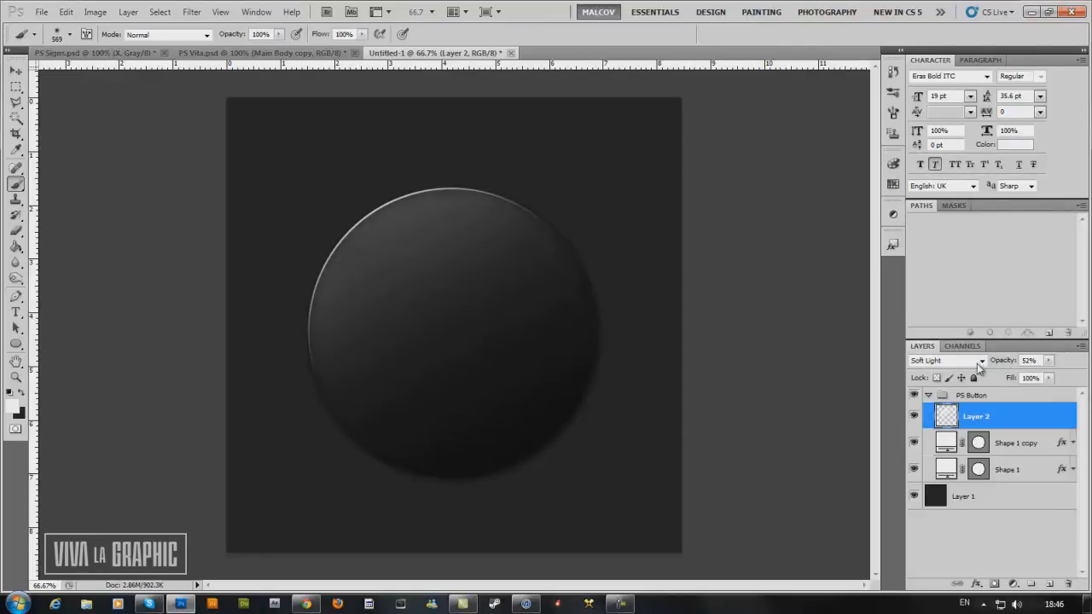
left_click(15, 70)
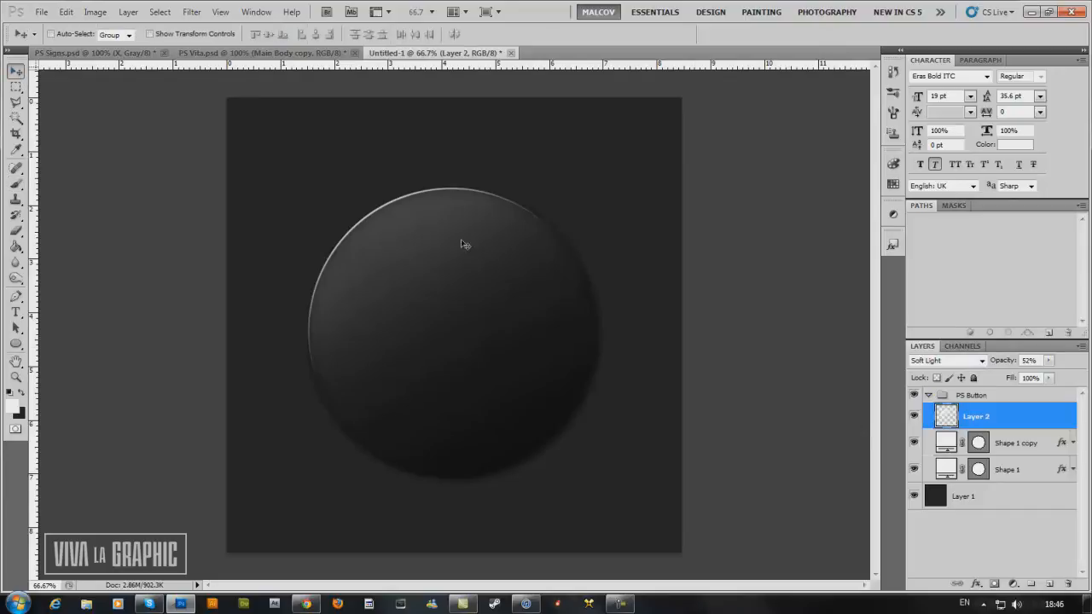
Create a new layer above Layer 2 in the PS Button group.
left_click(1034, 444)
left_click(1033, 428)
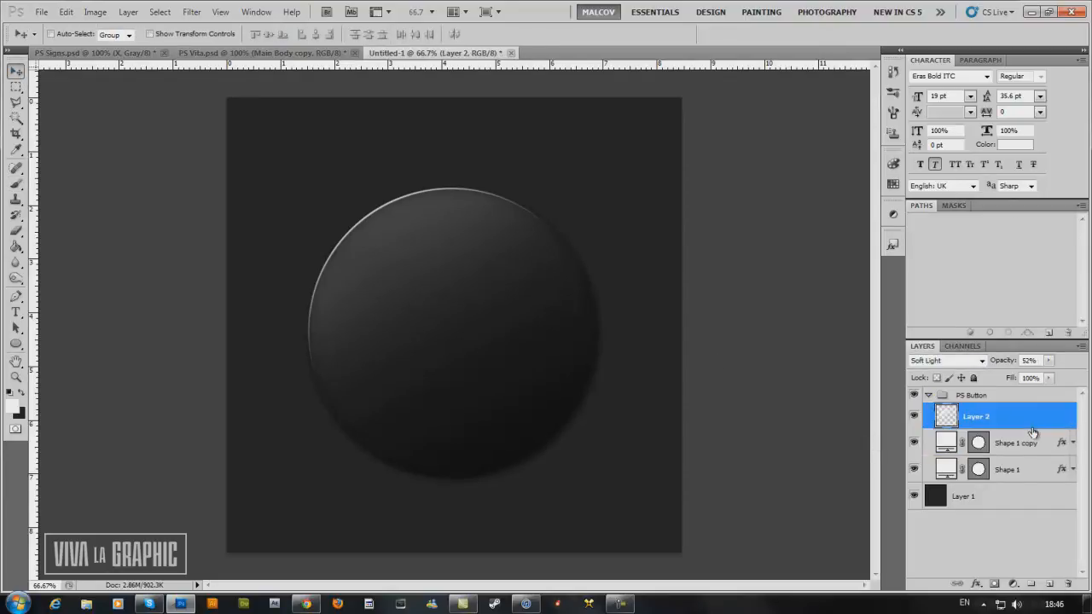
left_click(1050, 585)
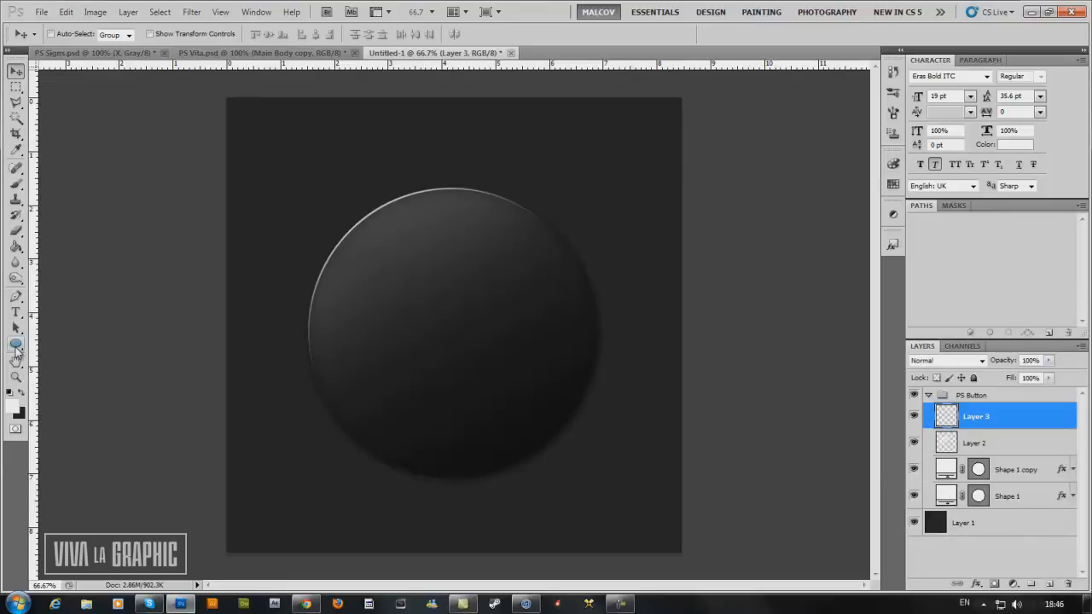
Draw a circular path slightly smaller than the button over it, using the Ellipse tool in Paths mode.
left_click(16, 346)
left_click(32, 370)
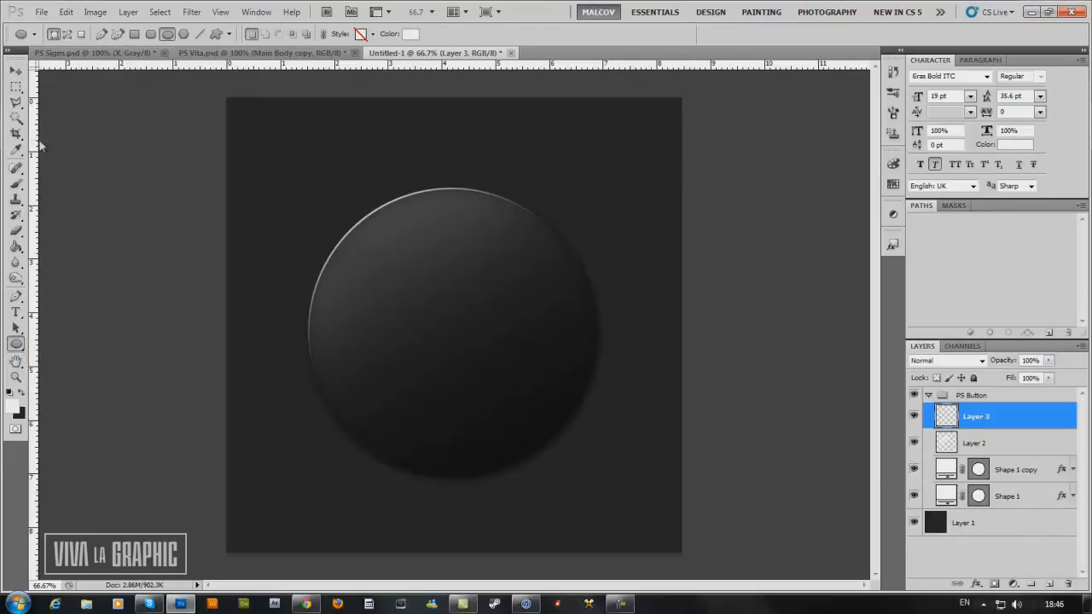
left_click(67, 36)
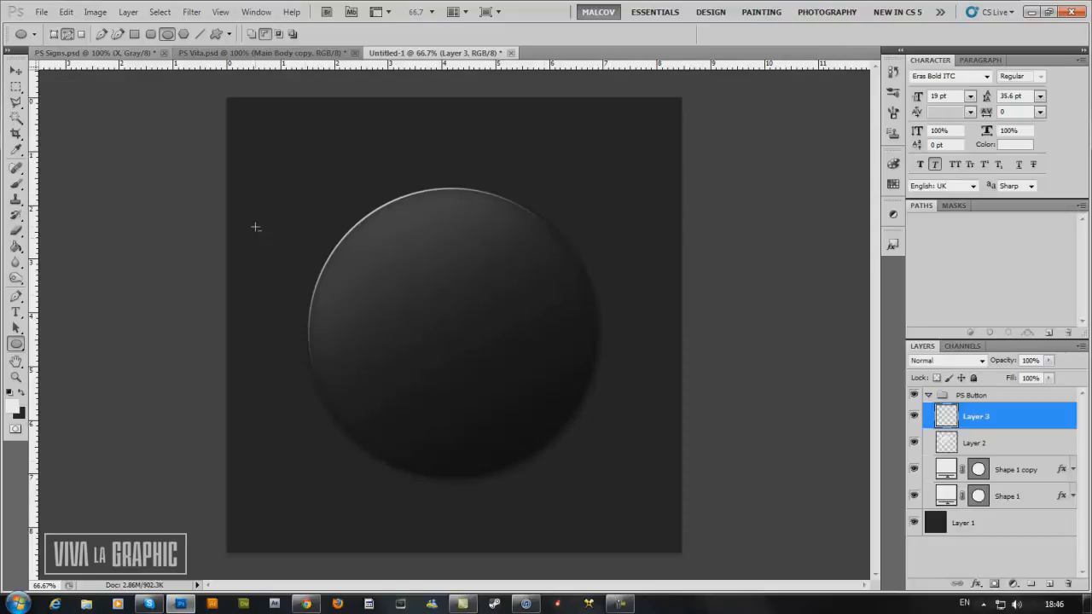
key("plus")
left_click_drag(330, 187, 632, 447)
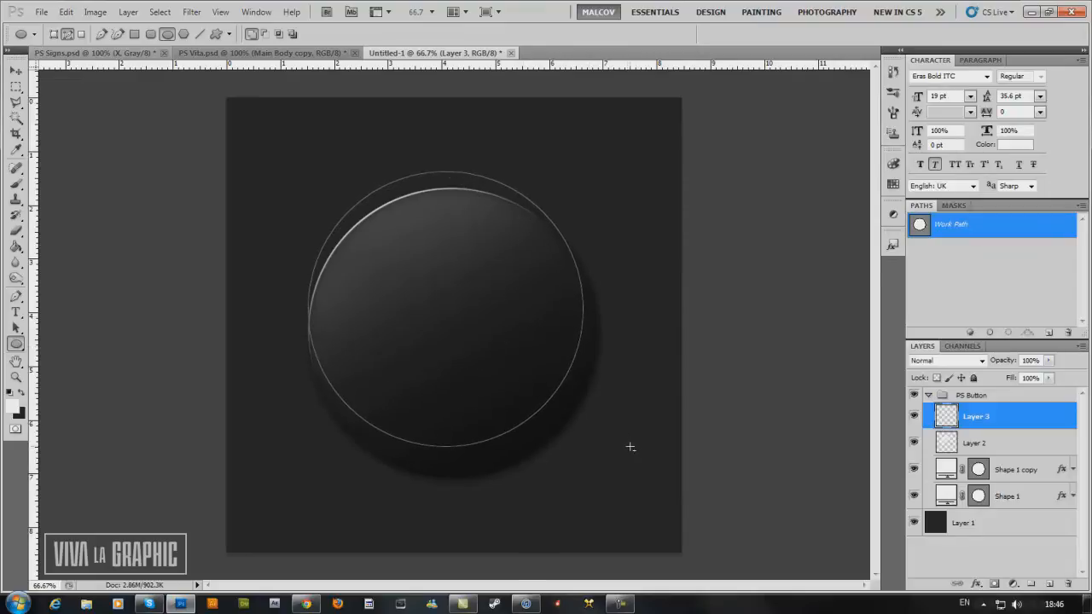
Free-transform the circular path, scaling it to 105.09% and positioning it exactly along the button's edge.
left_click(15, 73)
key("ctrl+t")
left_click_drag(353, 243, 362, 268)
key("ctrl+z")
key("ctrl+z")
key("ctrl+z")
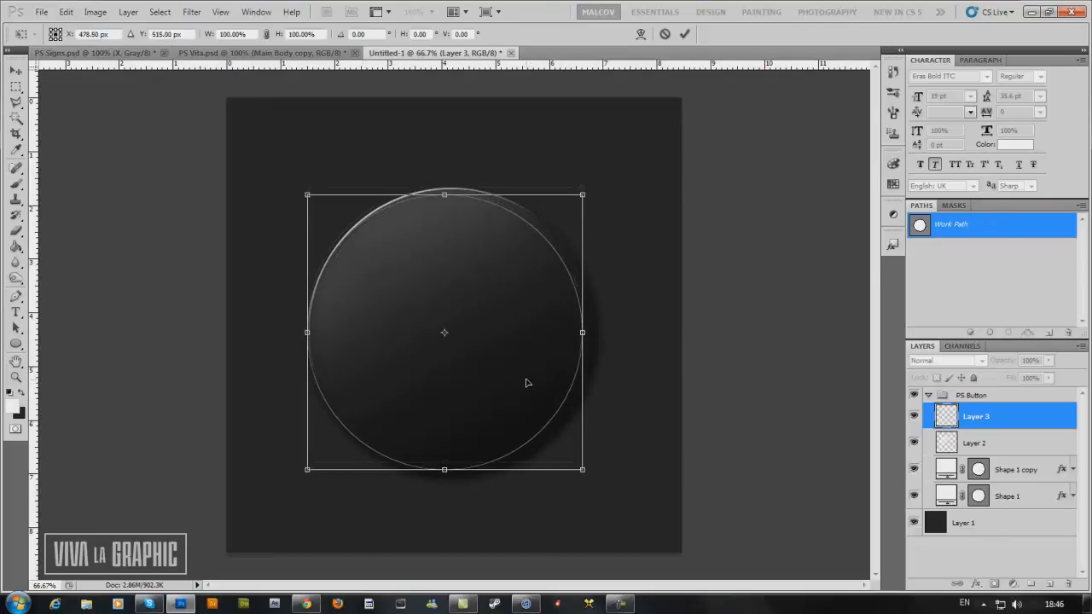
left_click_drag(588, 462, 603, 476)
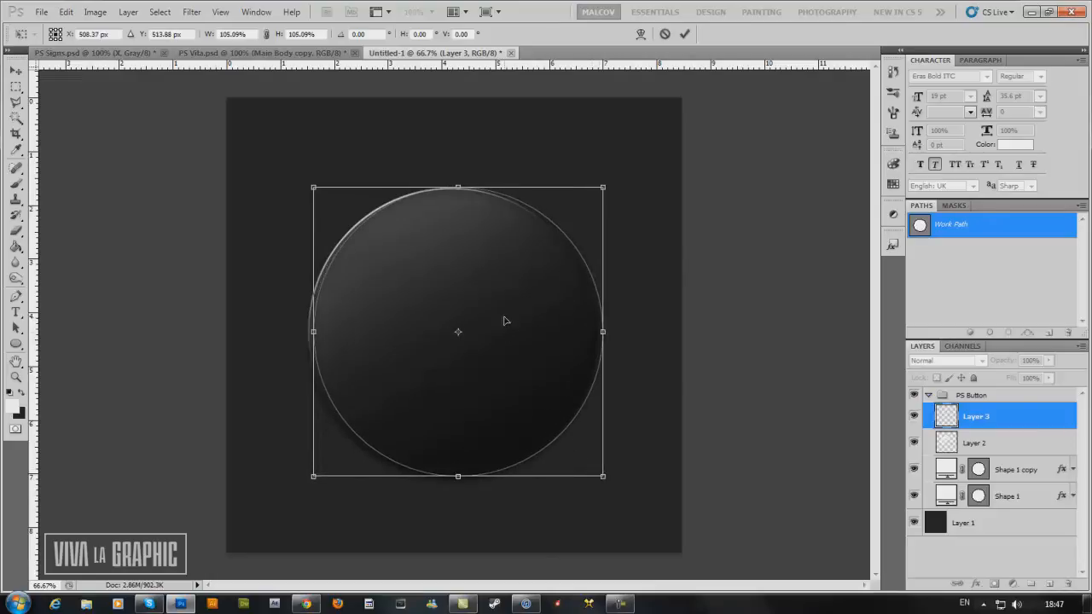
left_click_drag(504, 321, 502, 323)
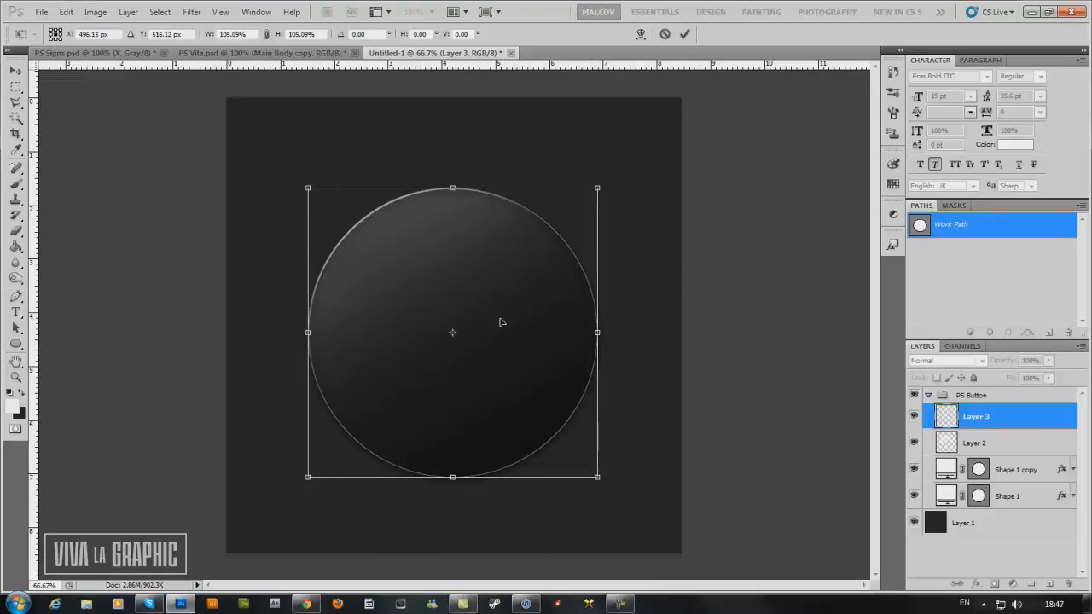
left_click(684, 35)
left_click(16, 71)
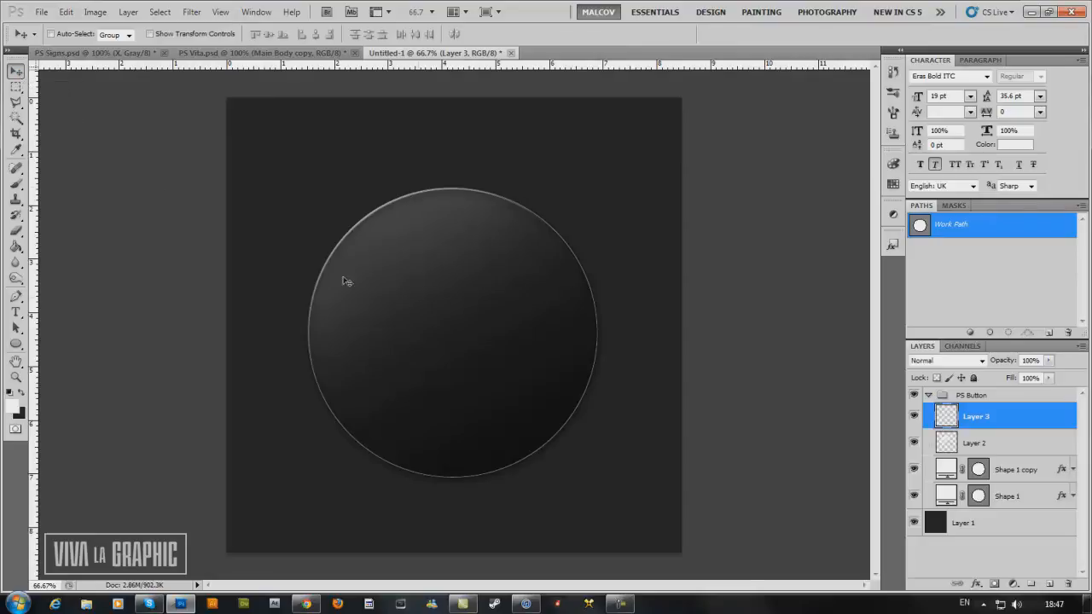
key("ctrl+t")
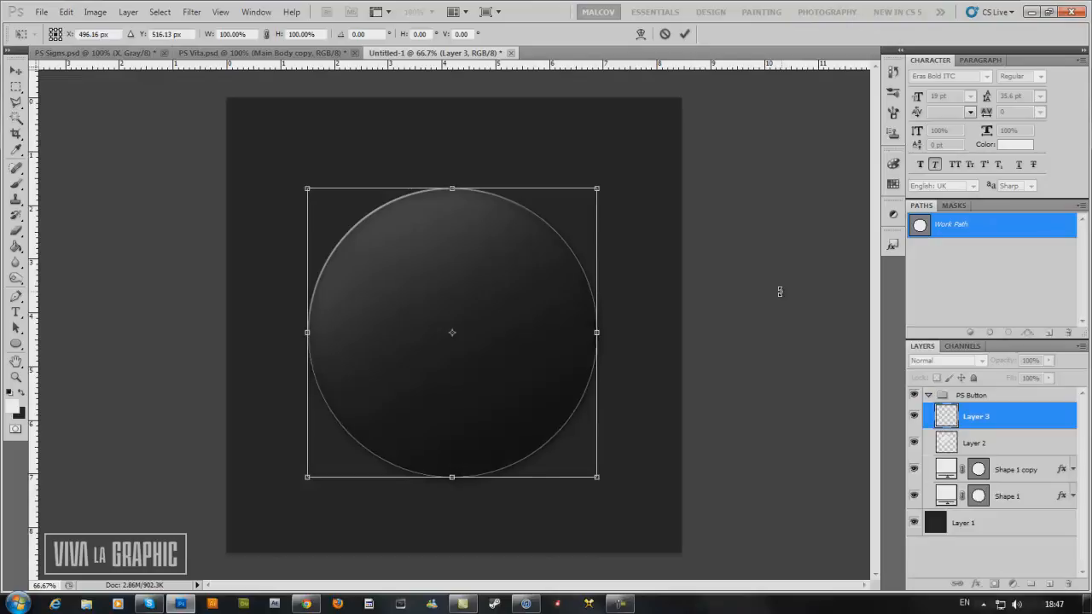
left_click(684, 33)
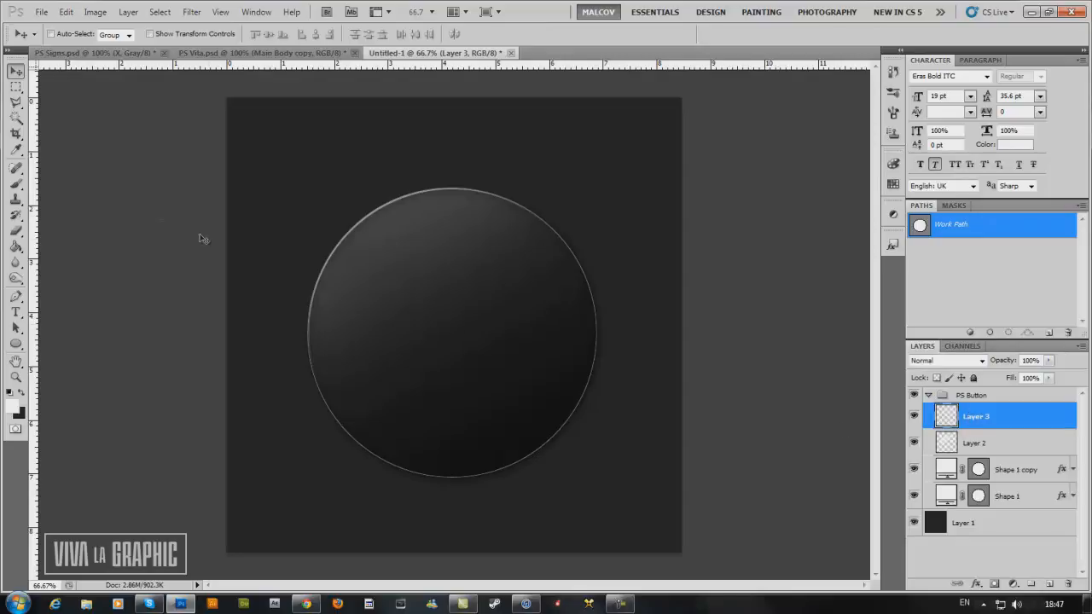
Set the Brush tool to a 2 px tip with 100% hardness.
left_click(15, 182)
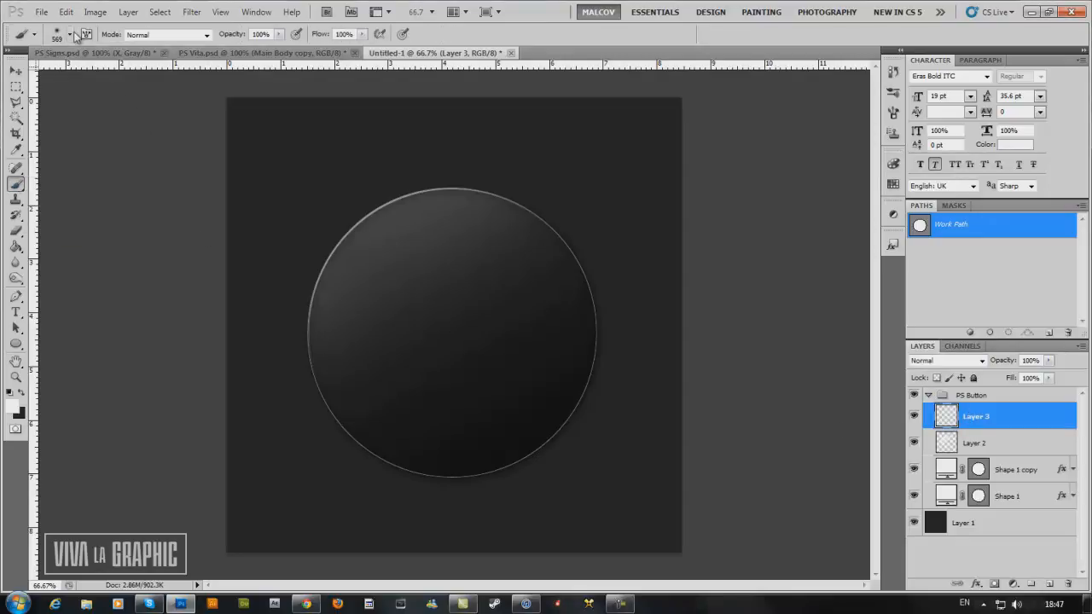
left_click(70, 34)
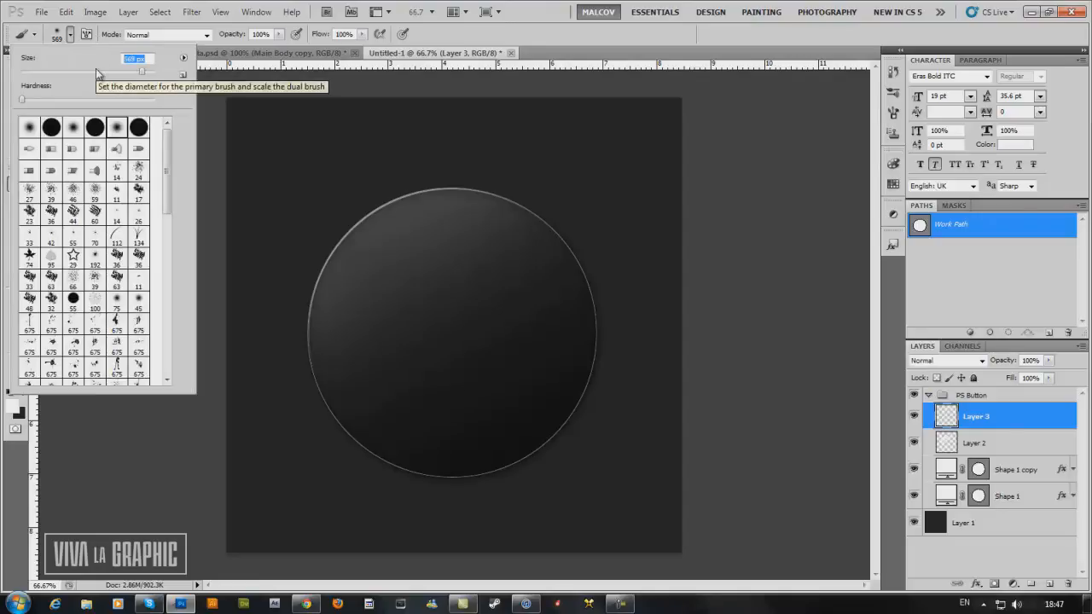
type("3")
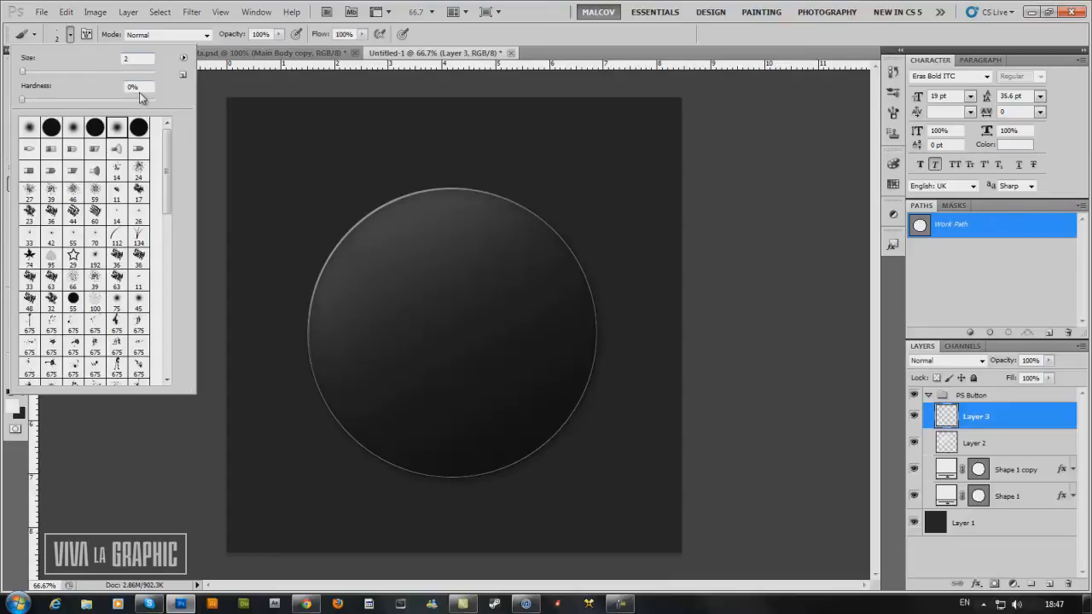
left_click_drag(23, 100, 212, 106)
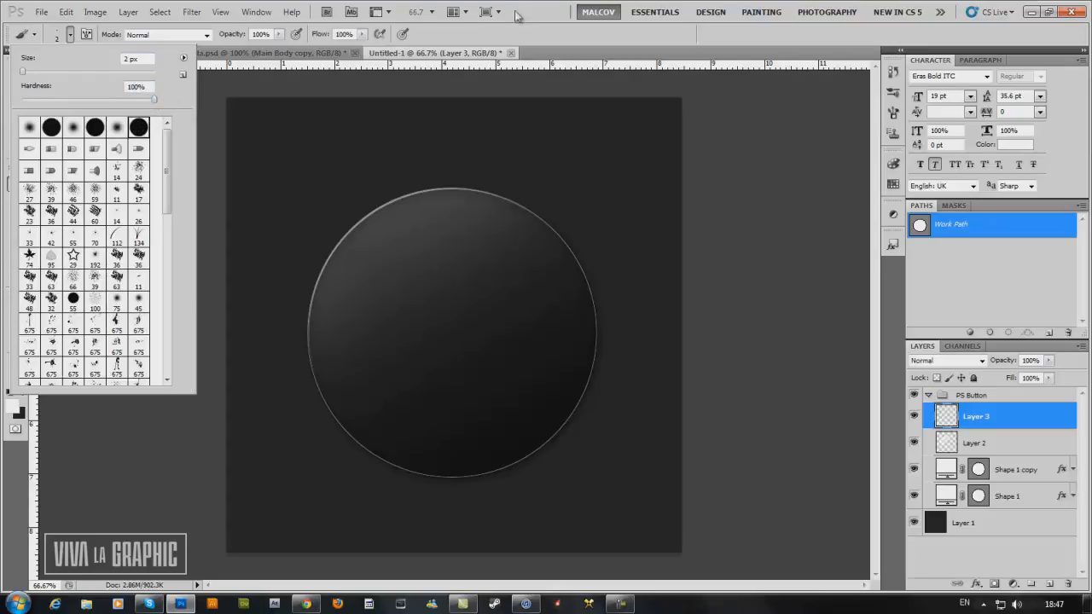
left_click(509, 32)
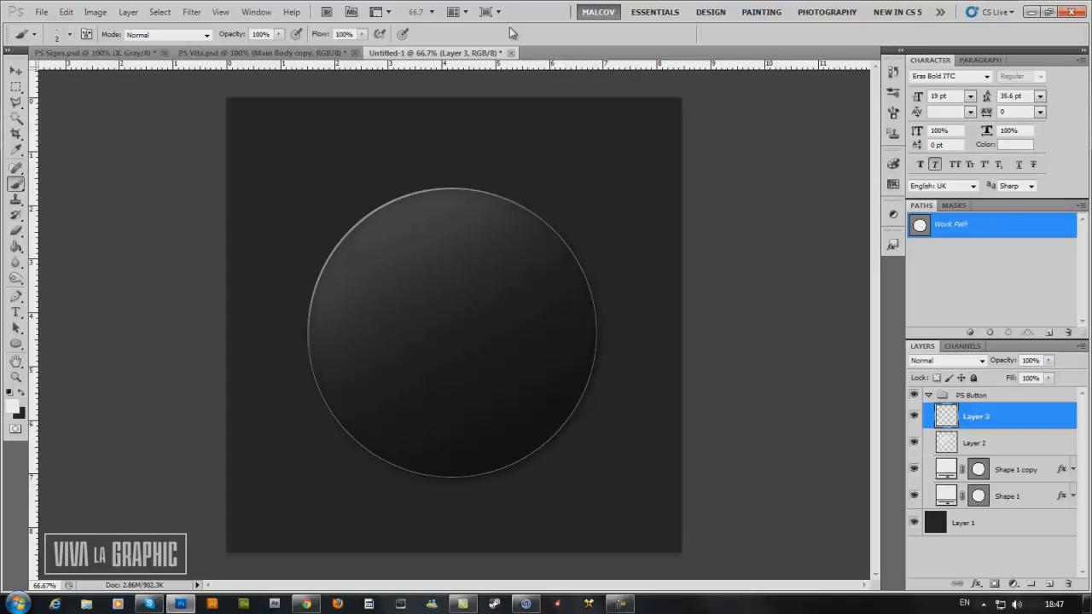
Stroke the circular path on Layer 3 with the Brush, without simulated pressure, and deselect the work path.
left_click_drag(17, 297, 48, 300)
left_click(53, 298)
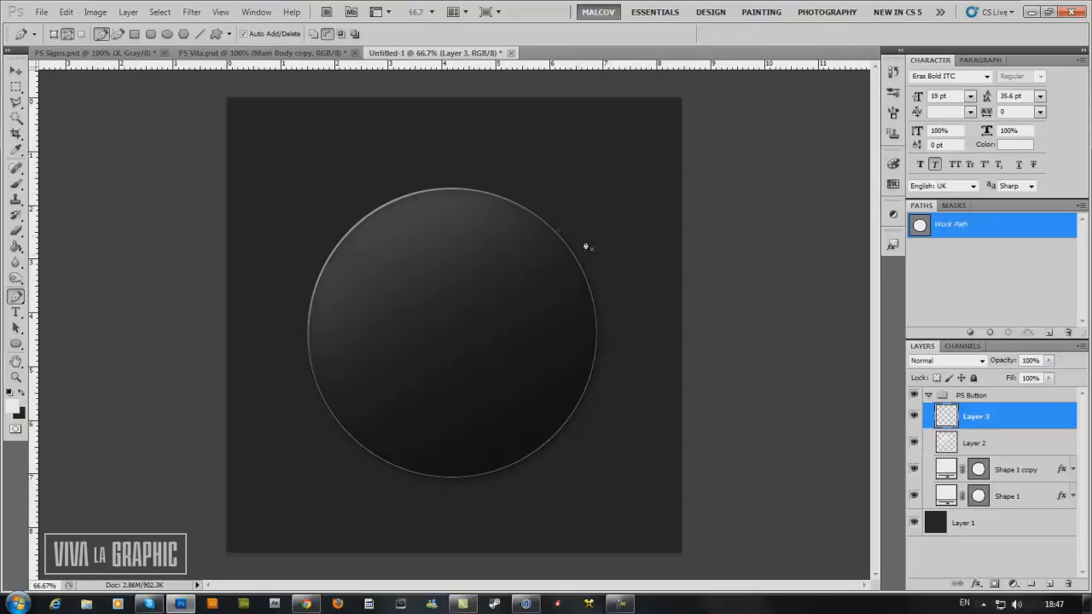
right_click(530, 218)
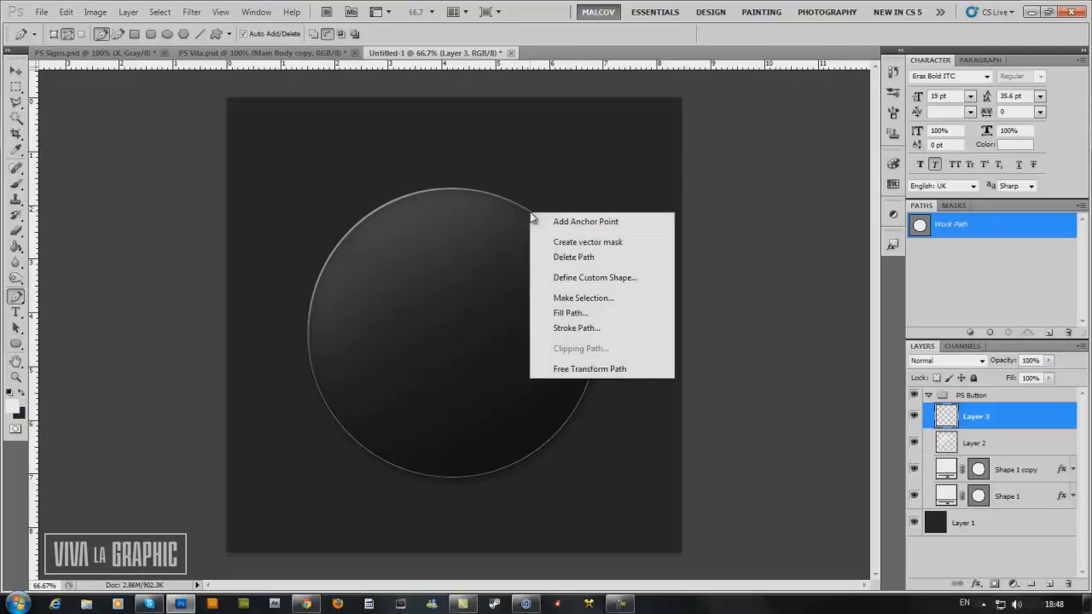
left_click(574, 329)
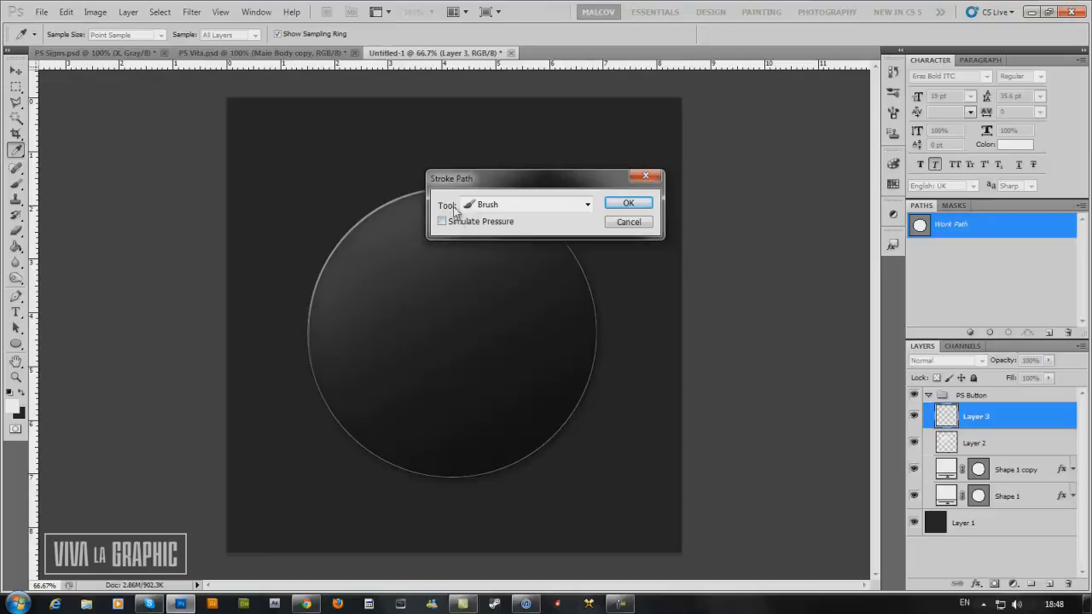
left_click(488, 206)
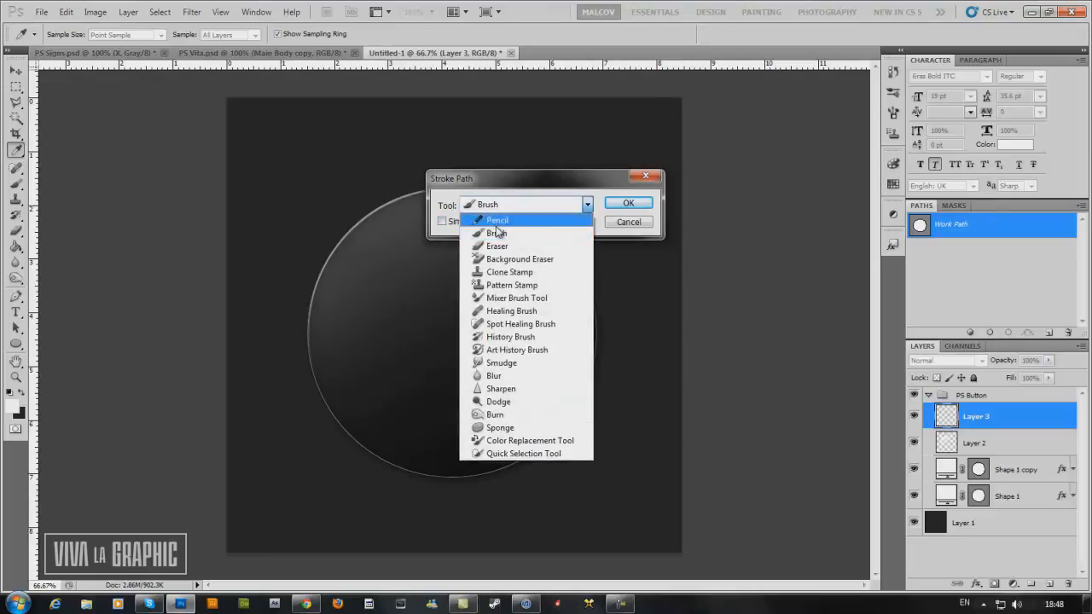
left_click(496, 233)
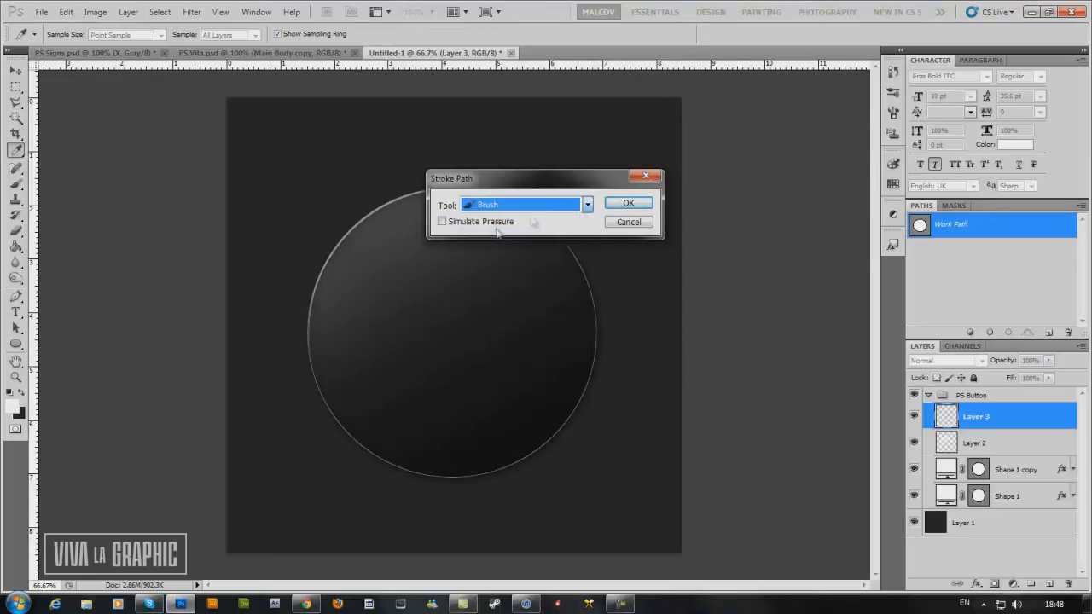
left_click(615, 210)
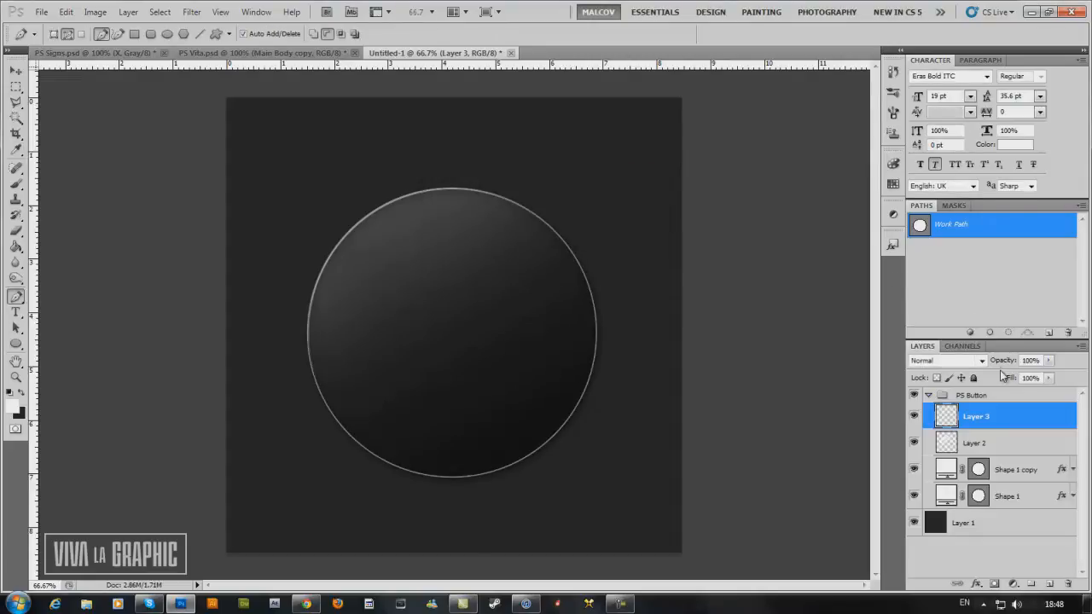
left_click(954, 254)
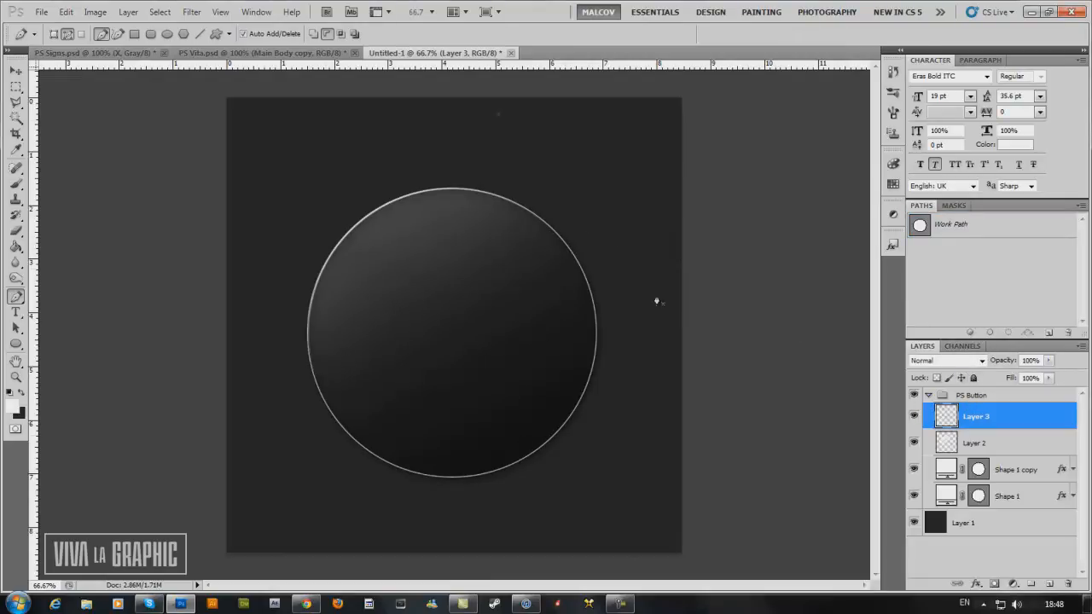
Set Layer 3's blend mode to Soft Light and switch to the Move tool.
left_click(930, 360)
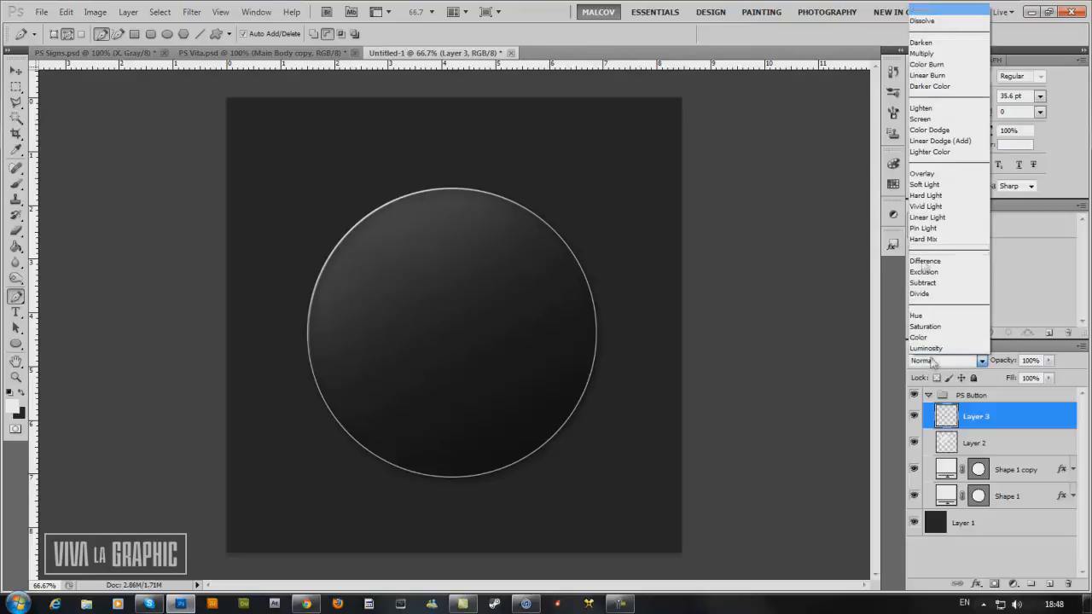
left_click(922, 186)
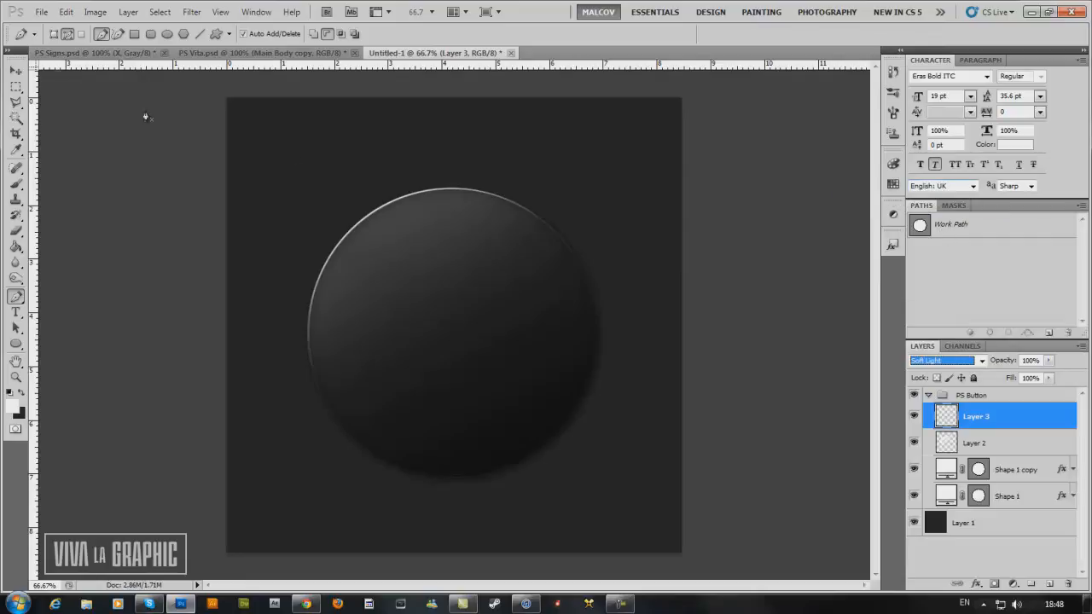
left_click(17, 69)
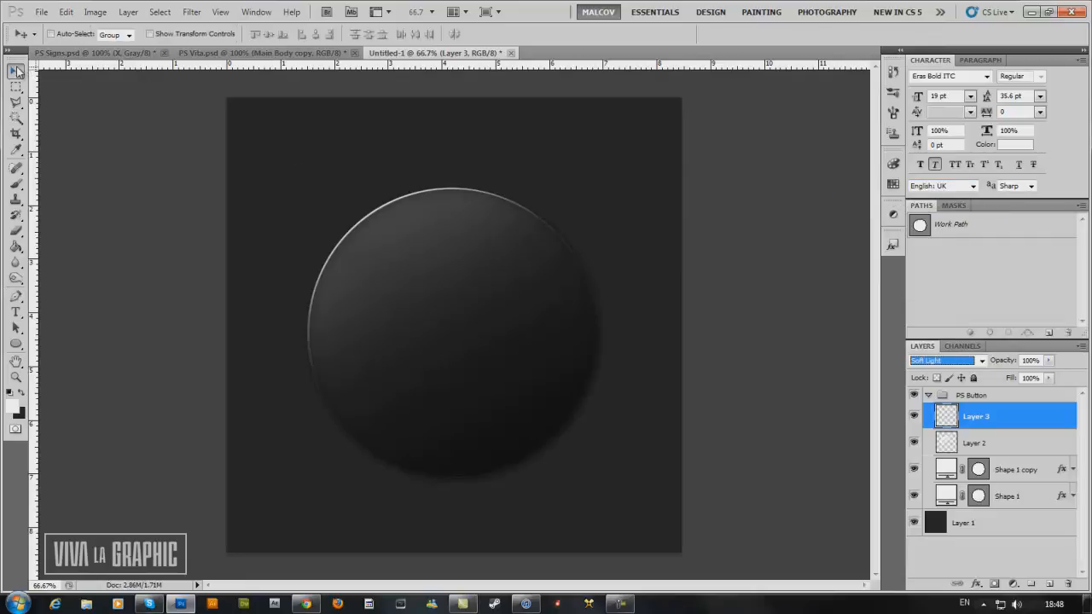
Change Layer 3's blend mode to Overlay and lower its opacity to 87%.
key("Up")
key("Up")
left_click_drag(1007, 364, 1001, 364)
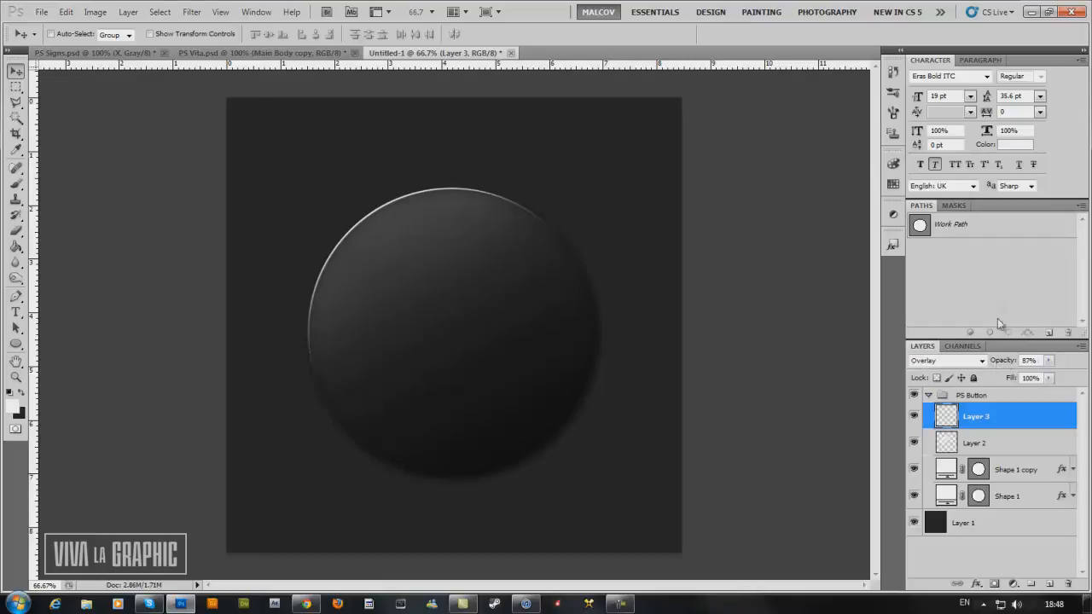
Reduce the Bevel and Emboss highlight opacity of the Shape 1 copy layer to about 42%.
left_click(1035, 475)
left_click(1041, 495)
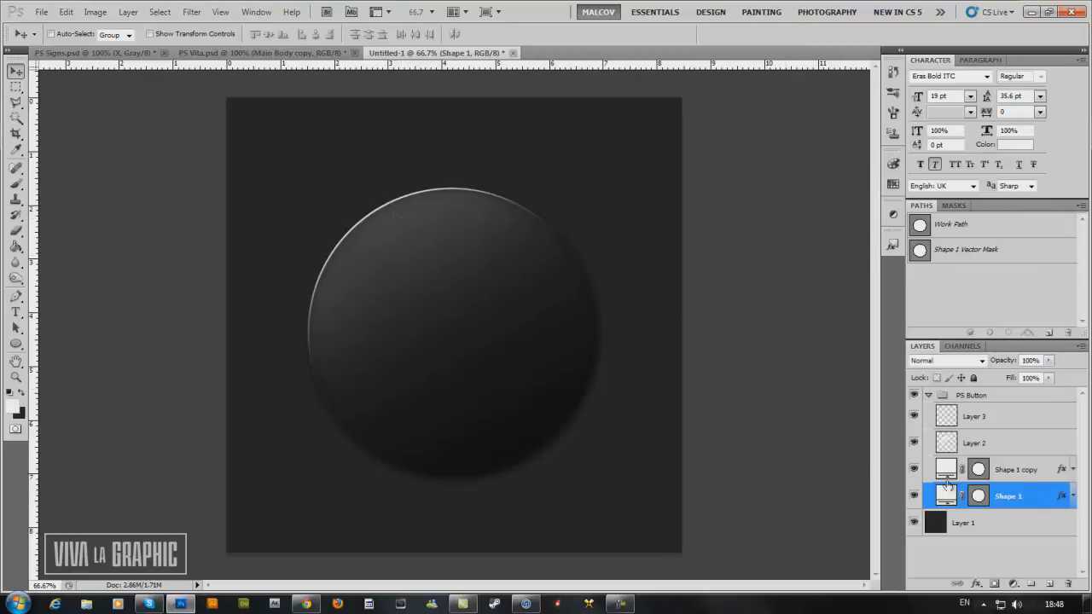
double_click(1052, 498)
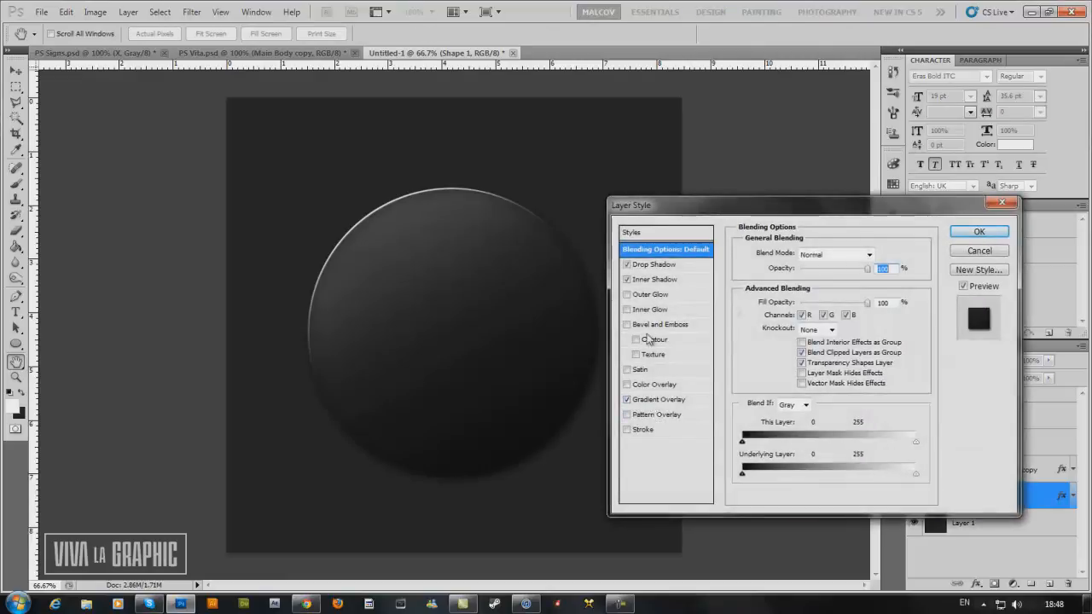
left_click(973, 253)
double_click(1050, 472)
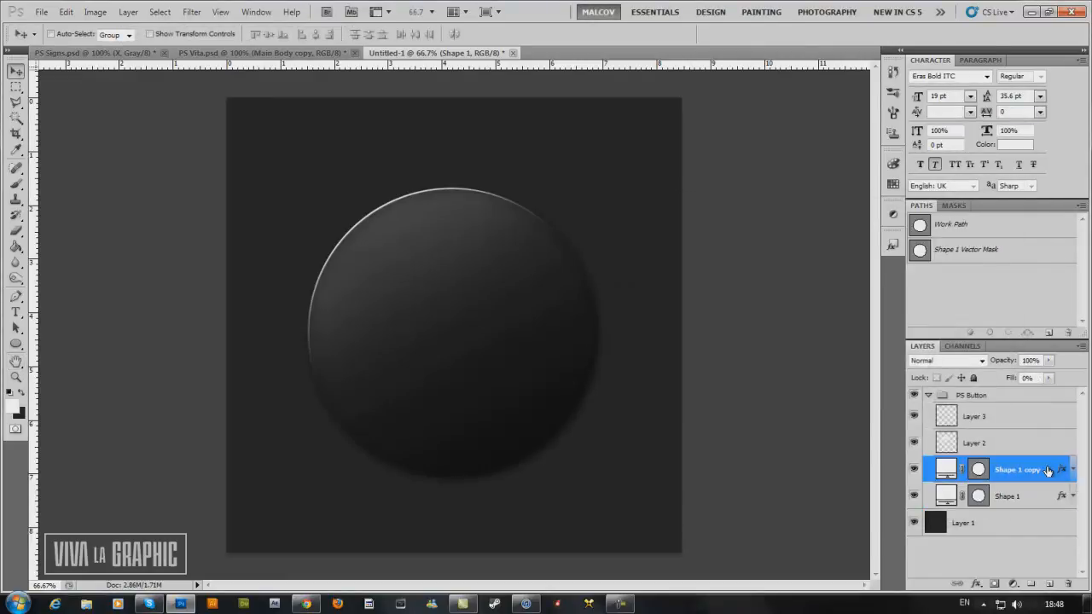
left_click(668, 329)
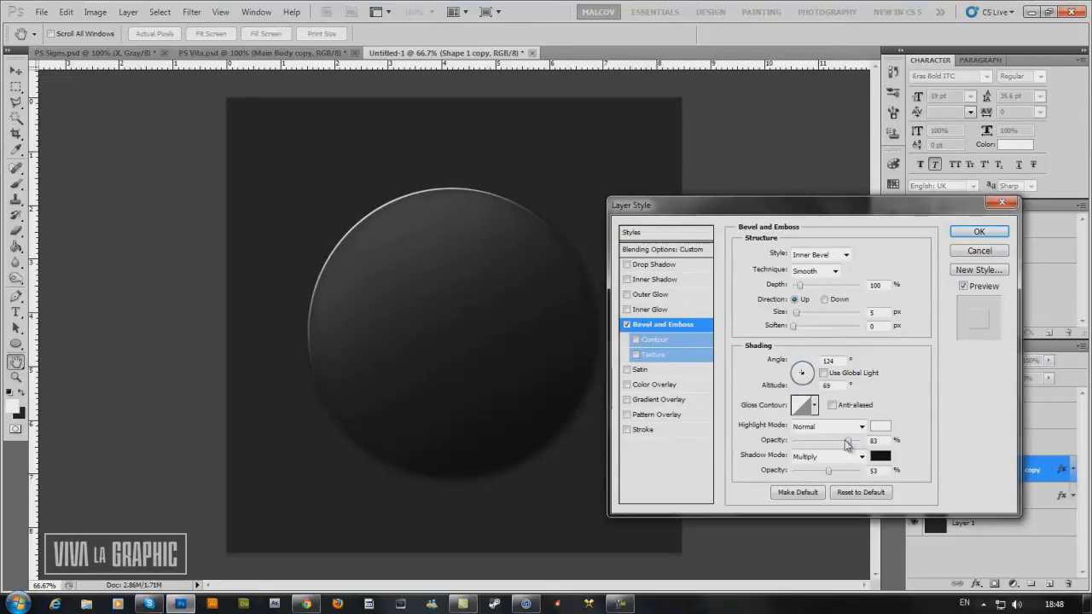
left_click_drag(848, 441, 823, 446)
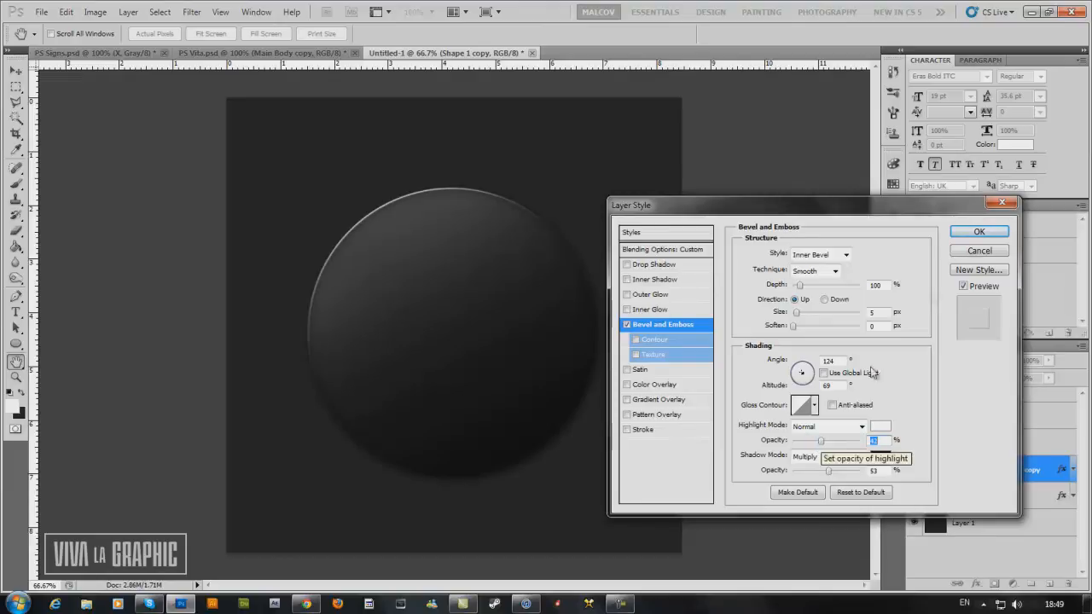
left_click(978, 233)
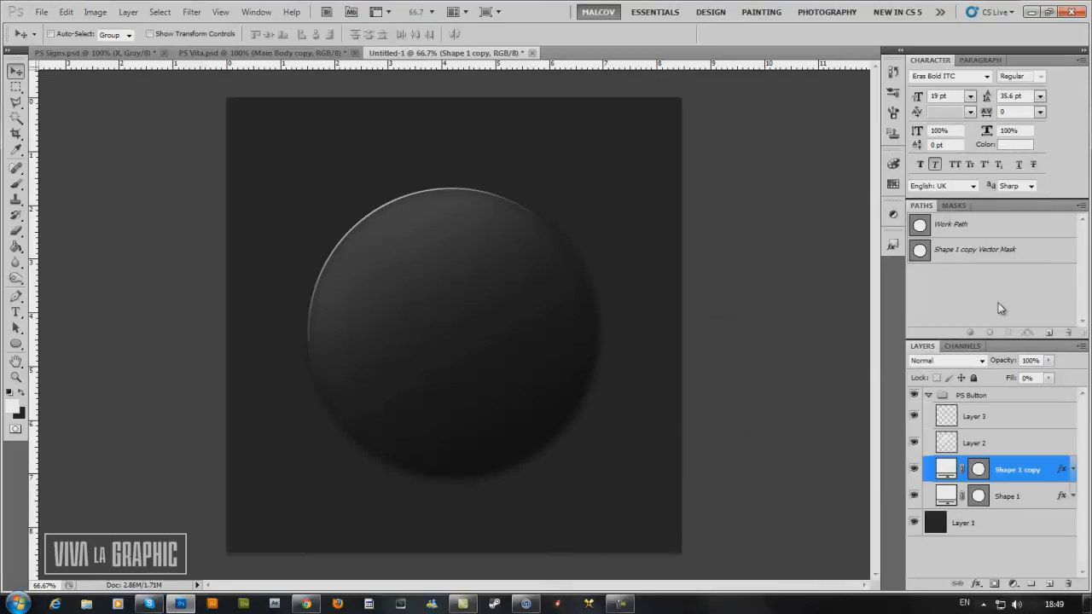
Copy the X symbol layer from PS Signs.psd into the button document, placing it over the circle.
left_click(124, 51)
left_click(946, 443)
left_click(954, 428)
left_click(956, 413)
left_click(958, 398)
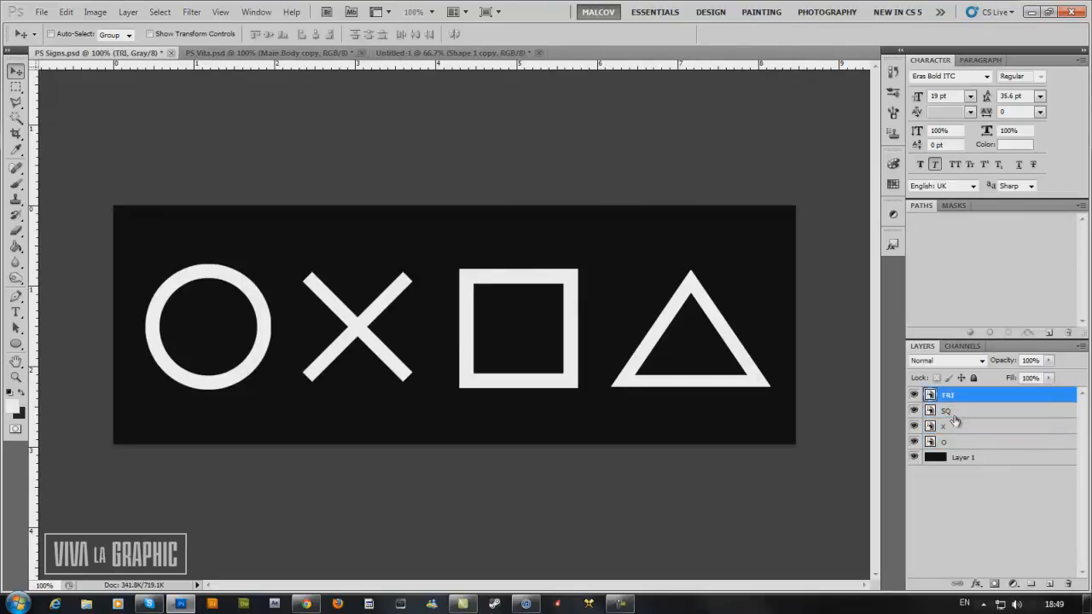
left_click(955, 425)
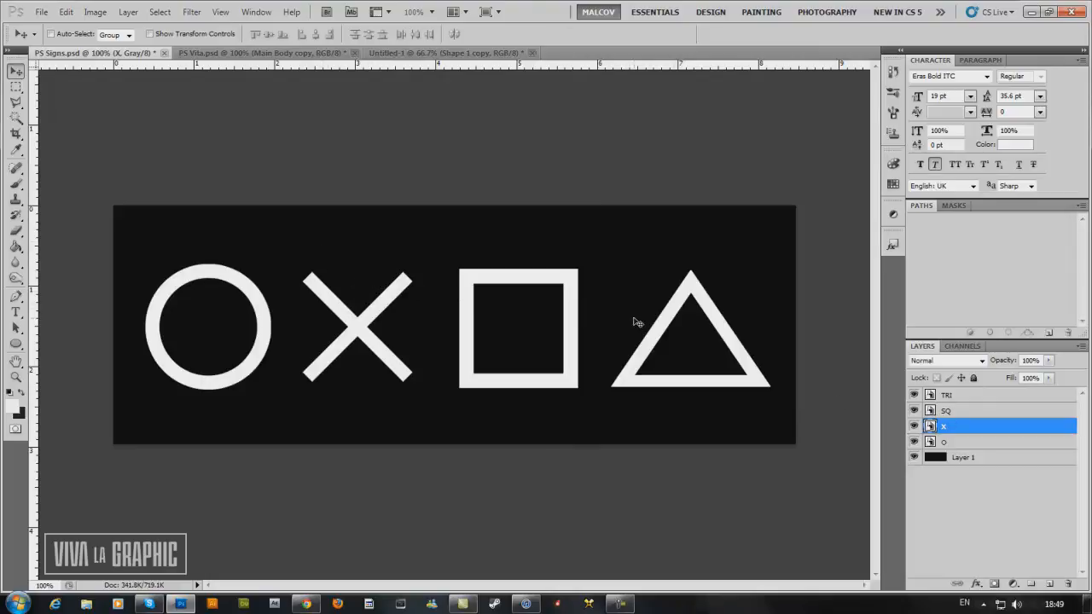
left_click_drag(352, 312, 463, 329)
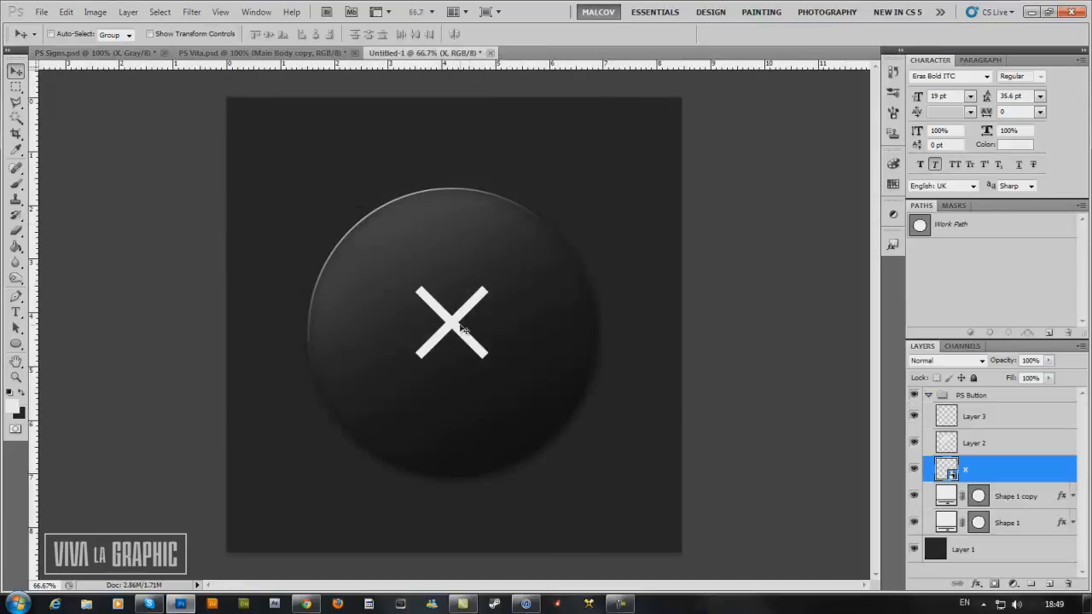
Free-transform the X symbol to 139.40% scale and center it on the button.
key("ctrl+t")
left_click_drag(494, 286, 524, 272)
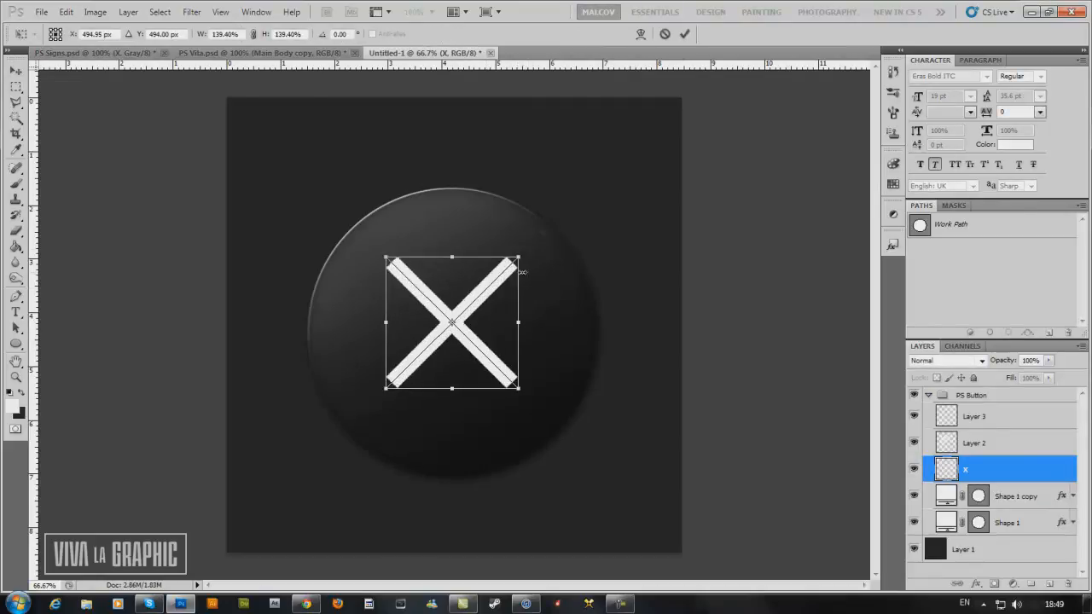
left_click(685, 34)
left_click_drag(476, 309, 476, 319)
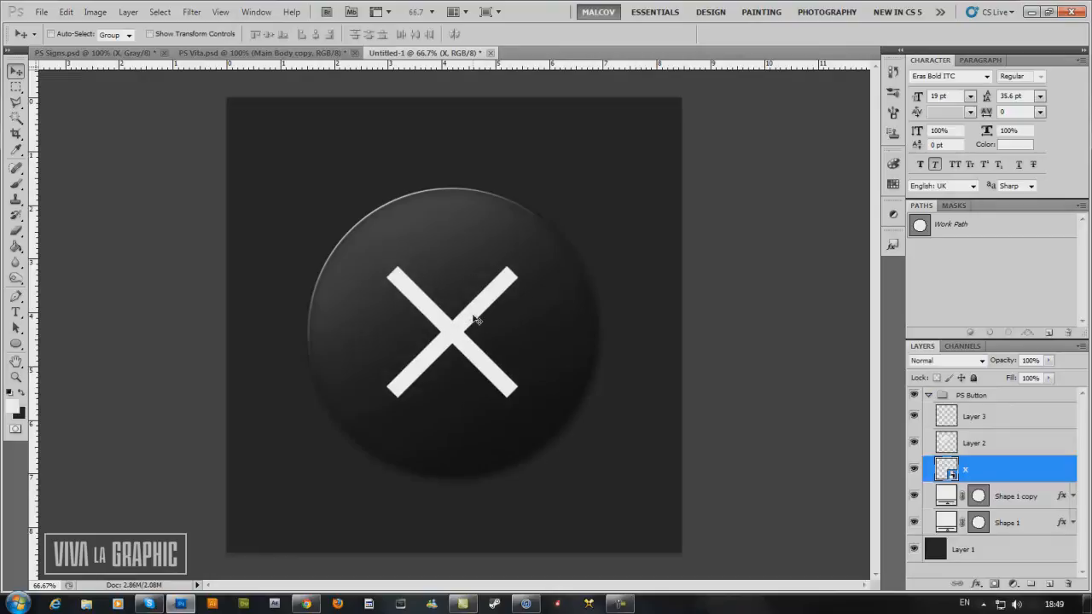
Give the X layer a drop shadow with 2 px distance and slightly larger size, and place the layer first in the PS Button group.
double_click(1021, 467)
left_click(657, 266)
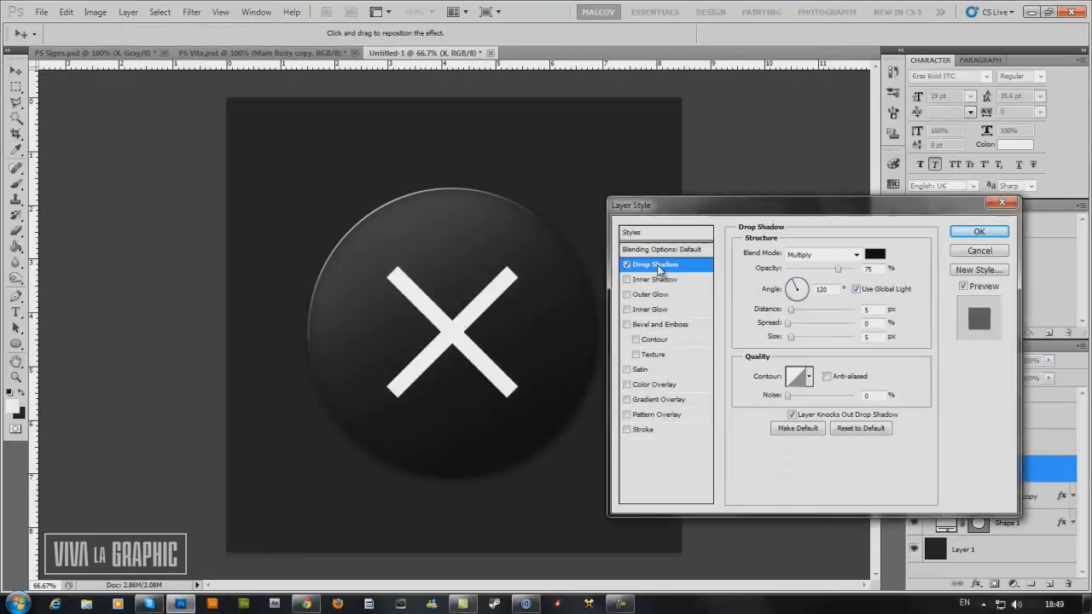
double_click(866, 310)
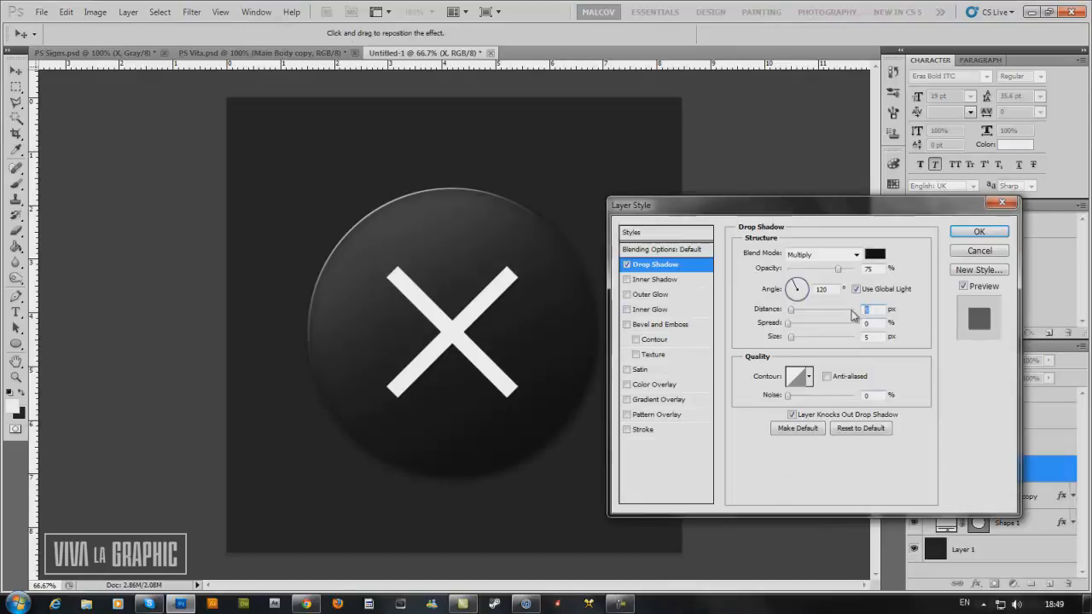
type("2")
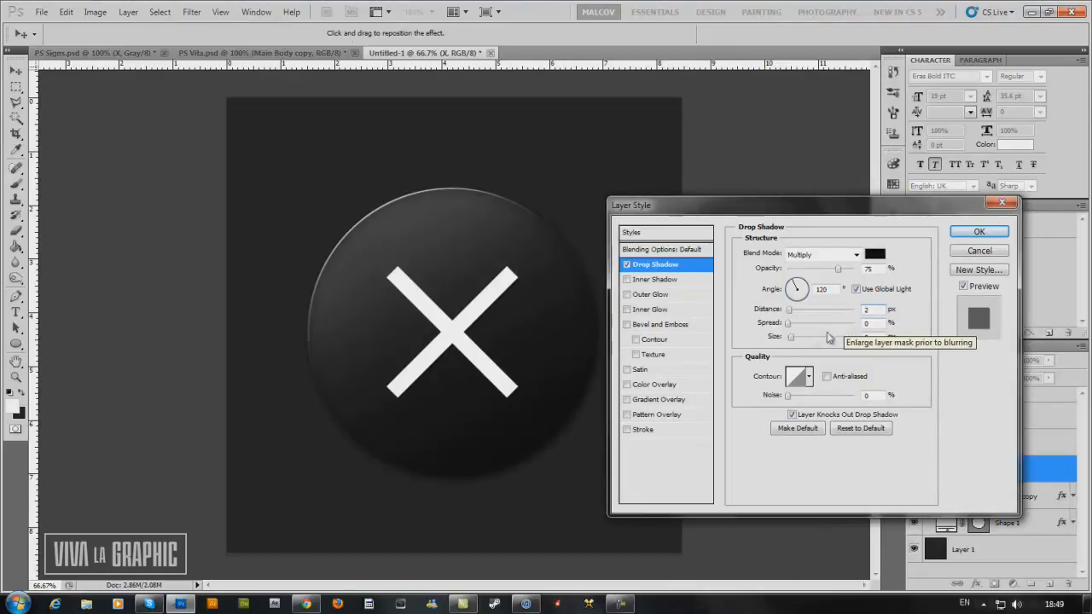
left_click(796, 337)
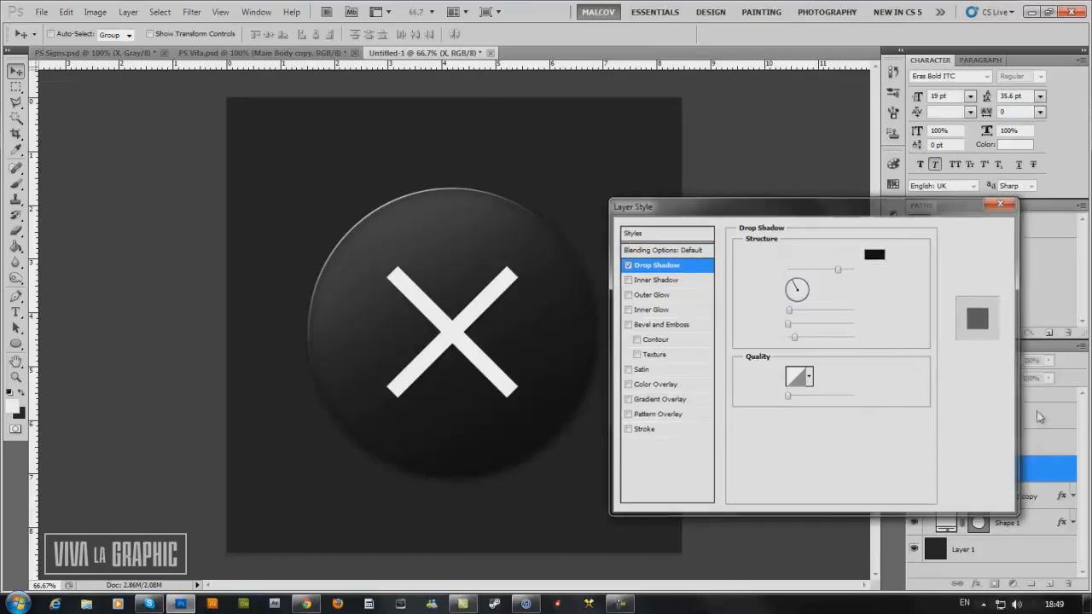
left_click(980, 232)
left_click_drag(1029, 470, 1018, 413)
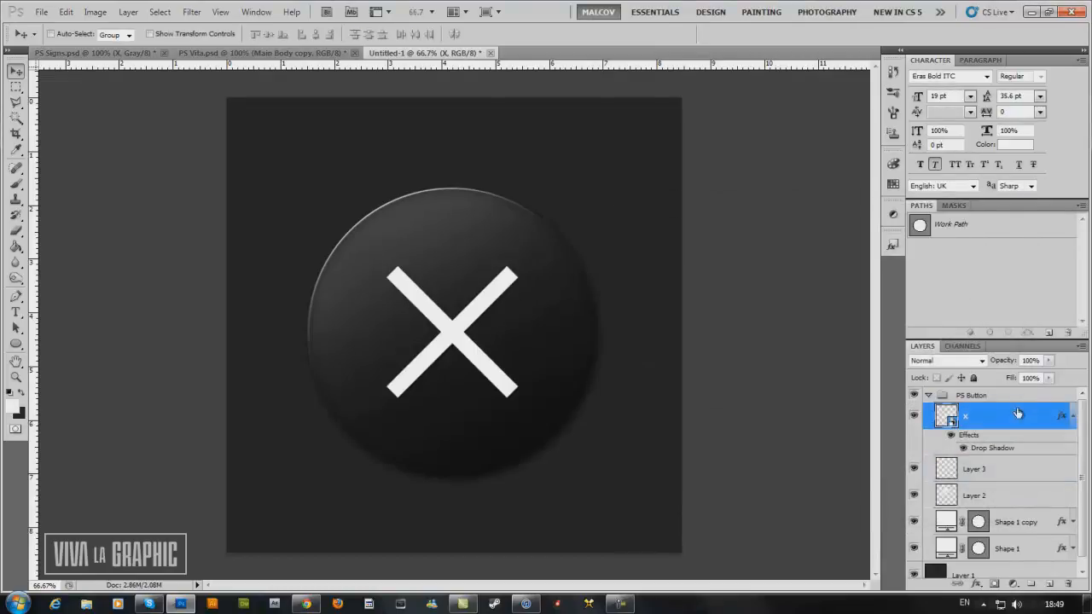
left_click(1073, 415)
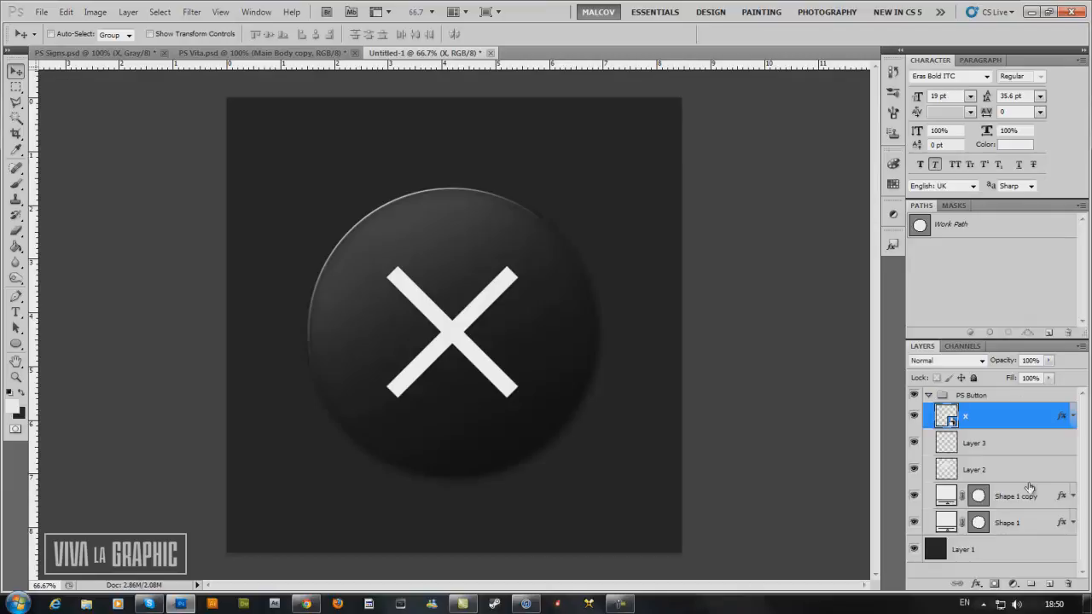
Add a 1 px white (ffffff) outside Stroke effect to the Shape 1 layer.
left_click(1029, 527)
double_click(1029, 527)
left_click(644, 431)
double_click(867, 253)
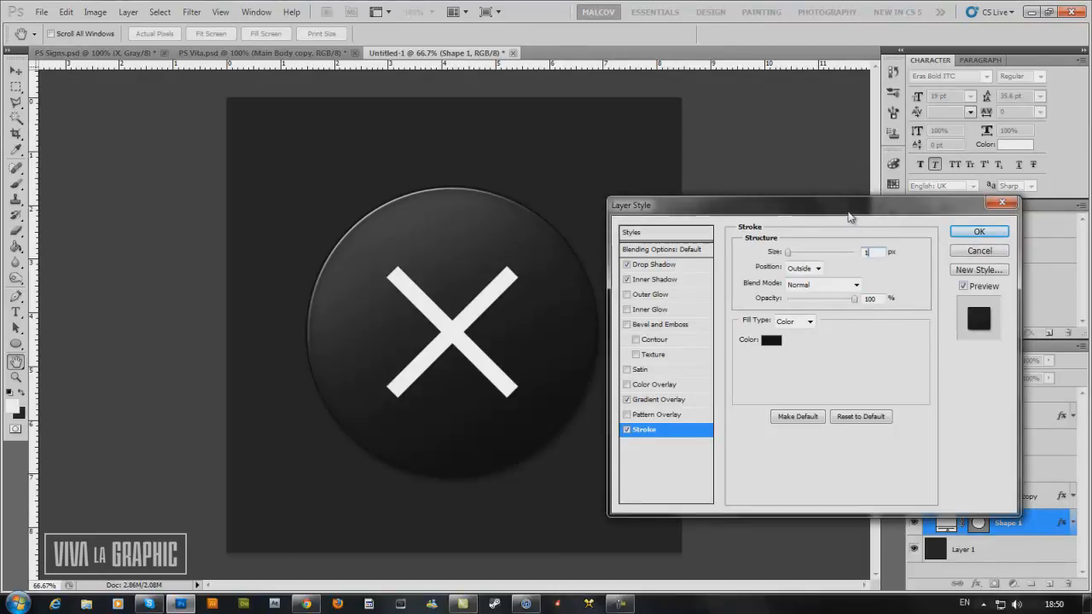
left_click(773, 340)
left_click(689, 275)
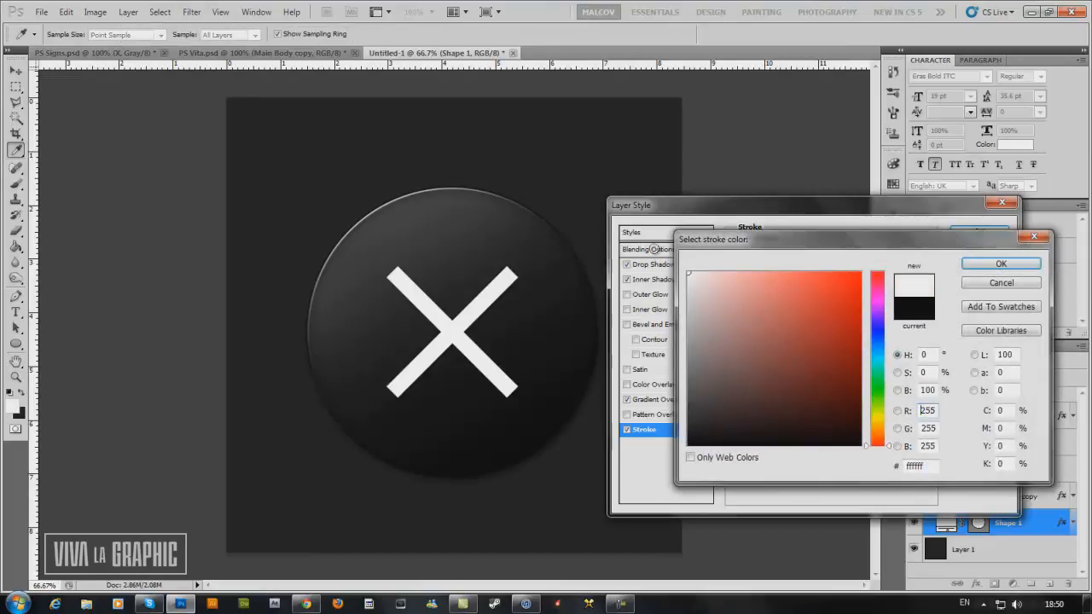
left_click(1001, 263)
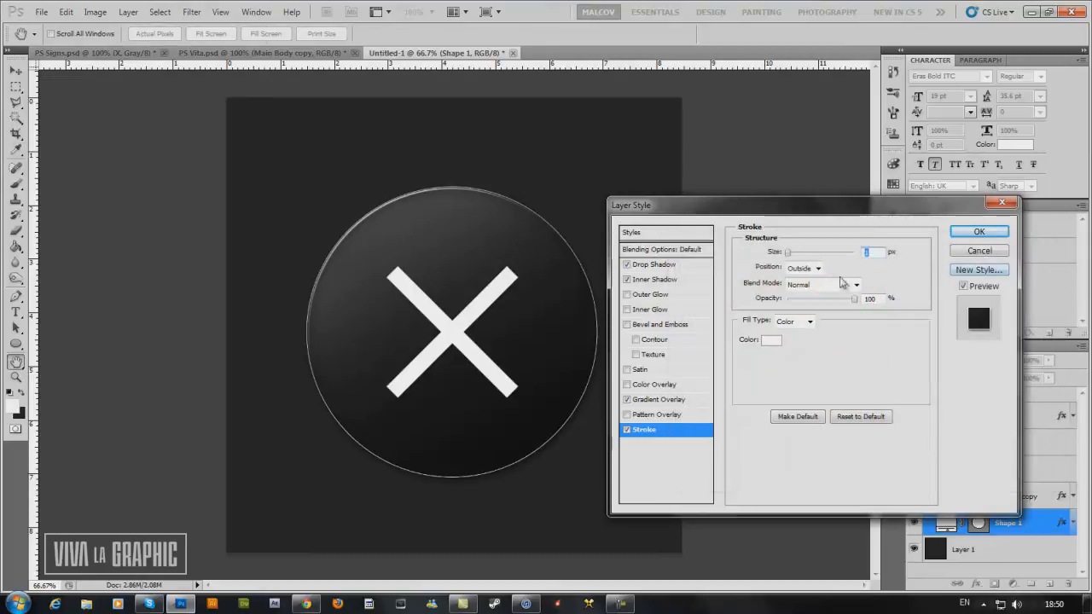
Set Shape 1's stroke to Soft Light blending, 2 px size and 15% opacity, and apply the layer style.
left_click(853, 284)
left_click(804, 186)
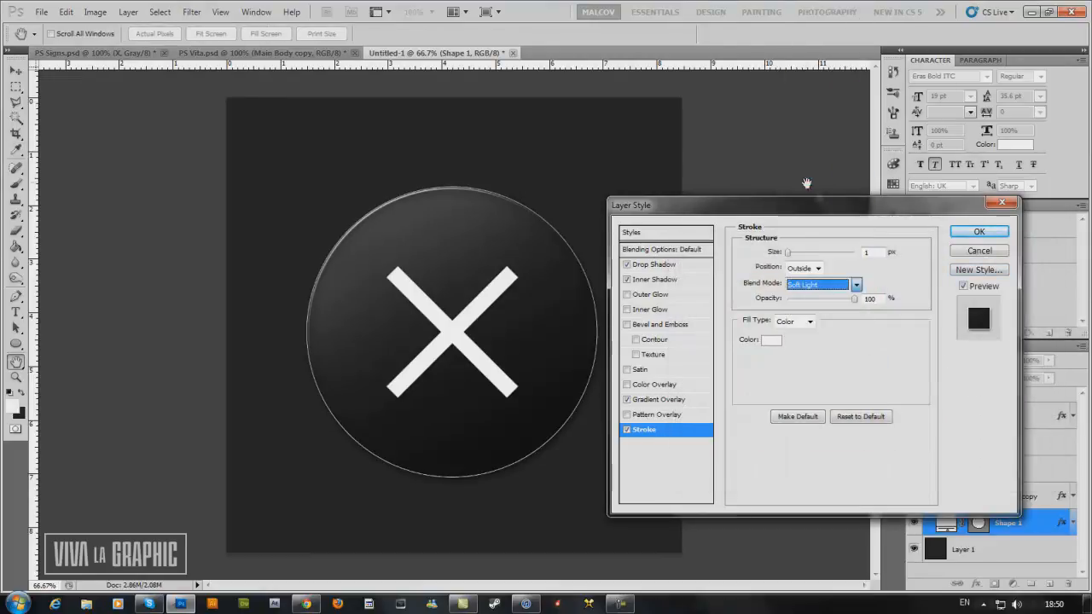
left_click_drag(850, 306, 821, 308)
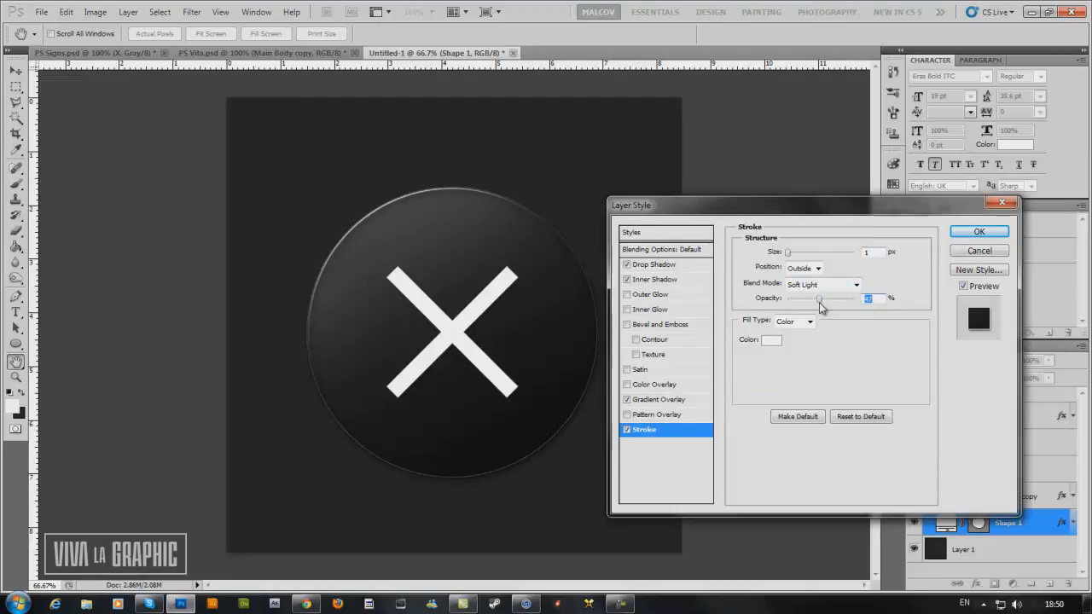
left_click_drag(877, 252, 844, 258)
type("2")
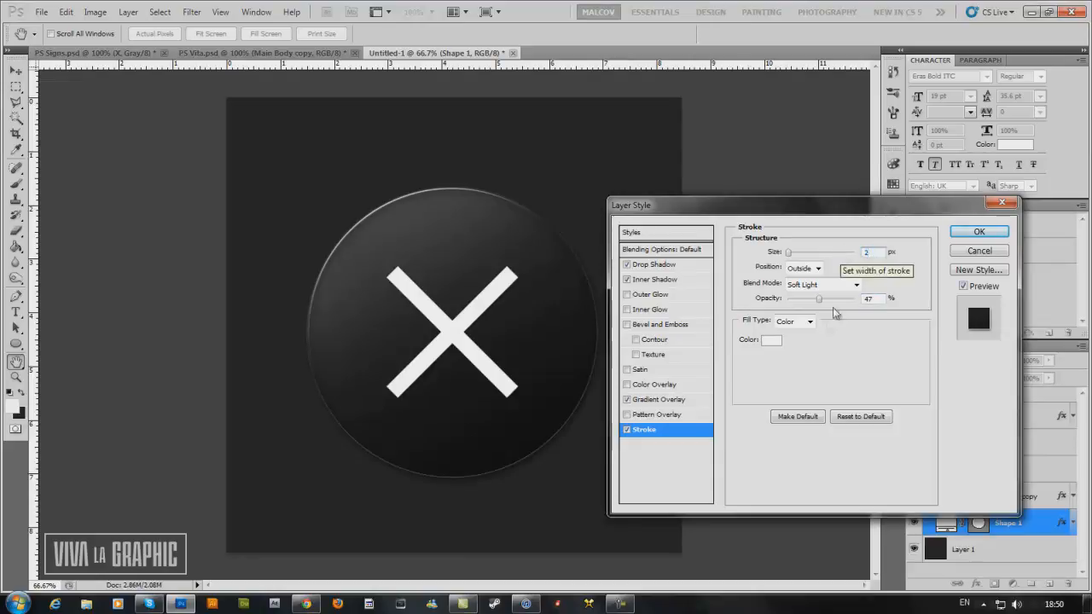
left_click_drag(819, 301, 799, 305)
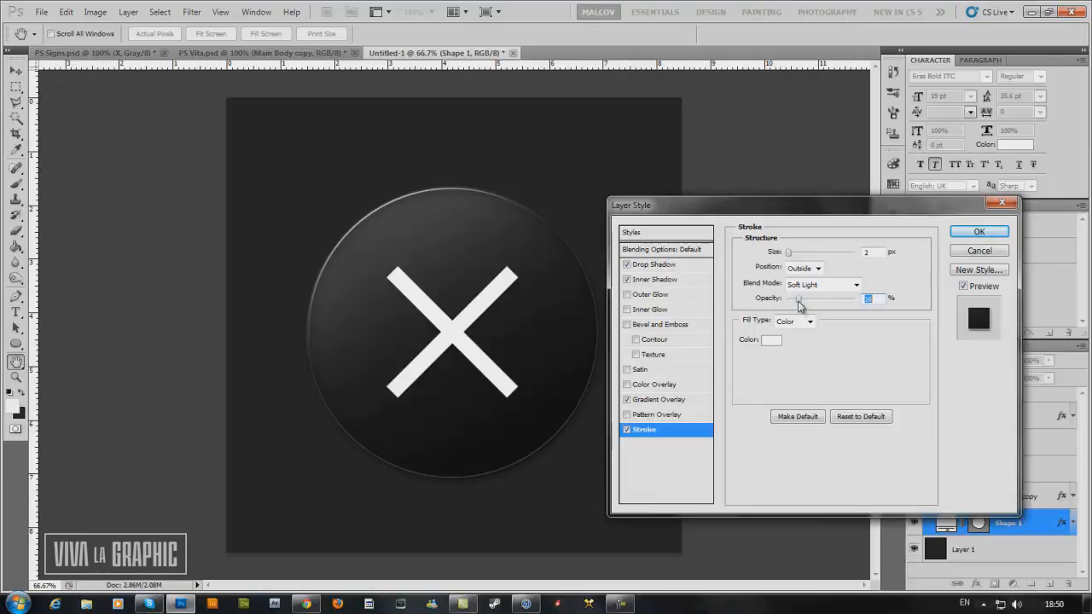
left_click(968, 233)
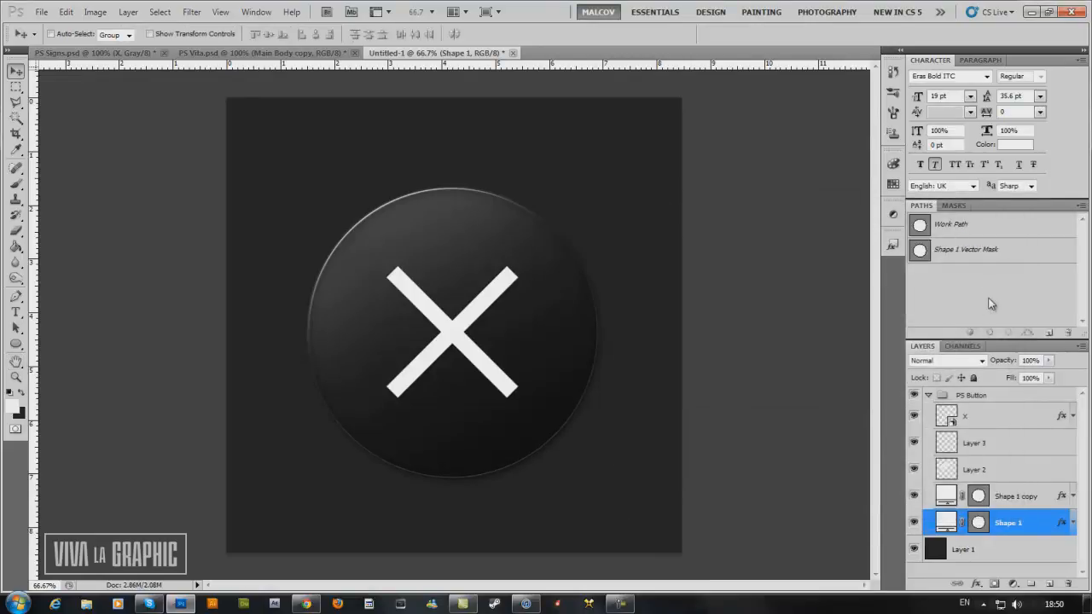
Hide the Stroke effect on Shape 1 and collapse the PS Button group.
left_click(1072, 524)
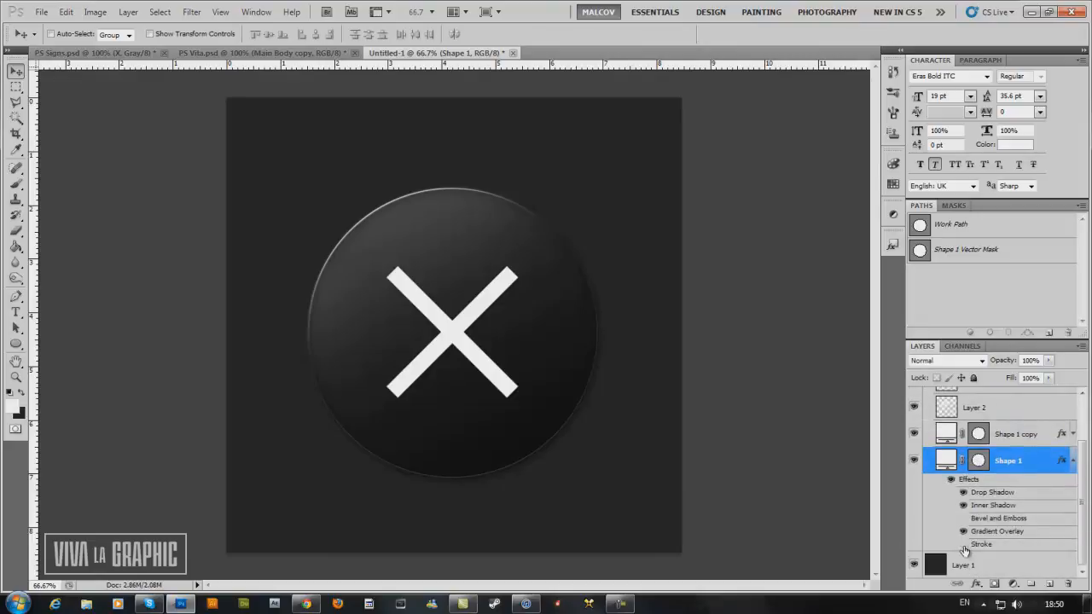
left_click(1073, 460)
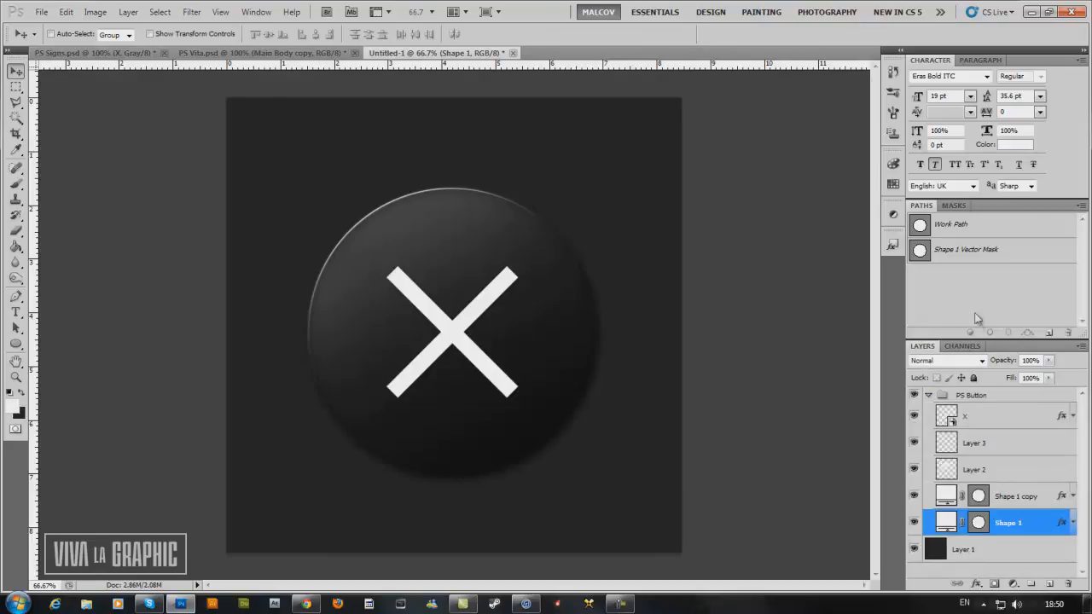
left_click(928, 396)
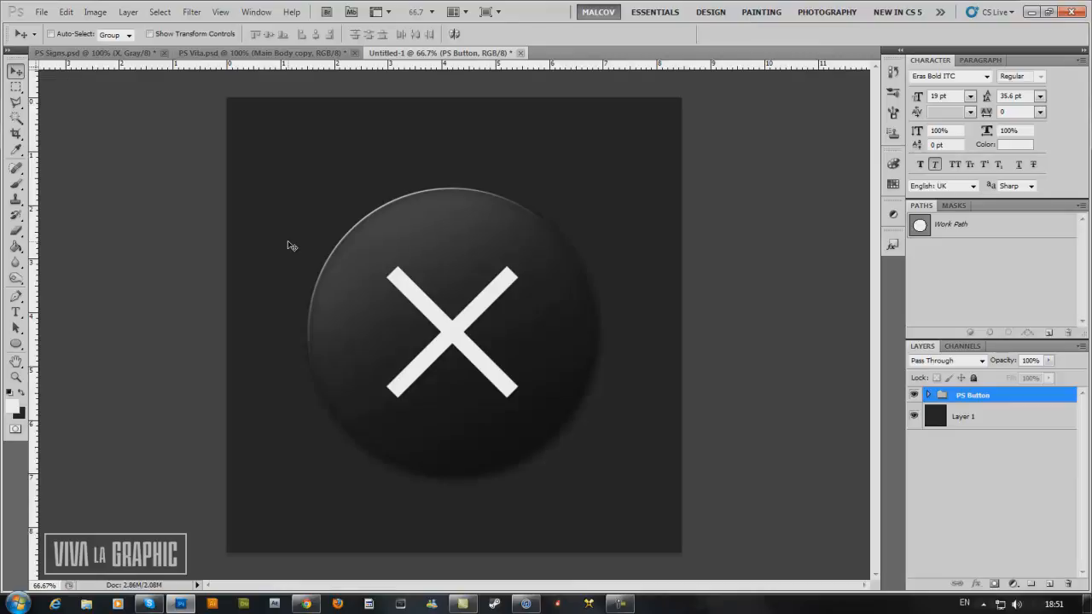
left_click(621, 604)
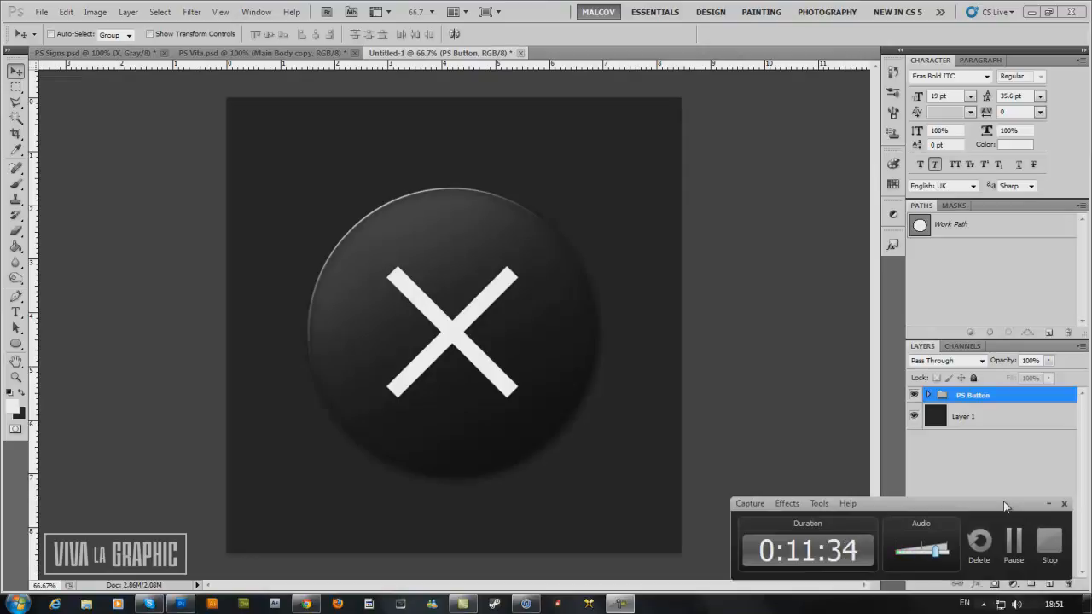
left_click_drag(1005, 506, 1001, 503)
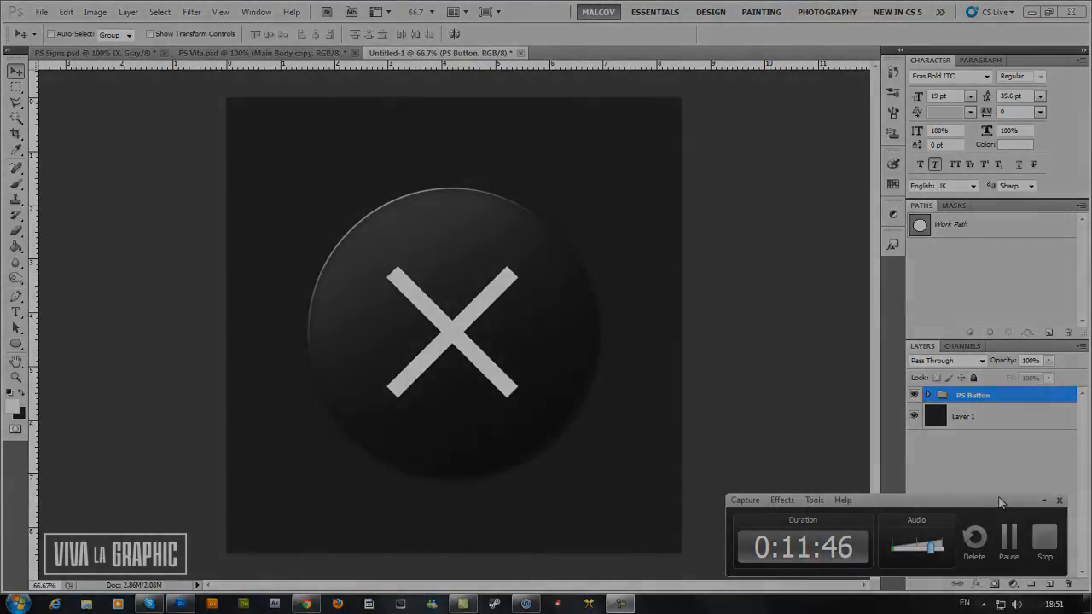
left_click_drag(1001, 502, 1002, 492)
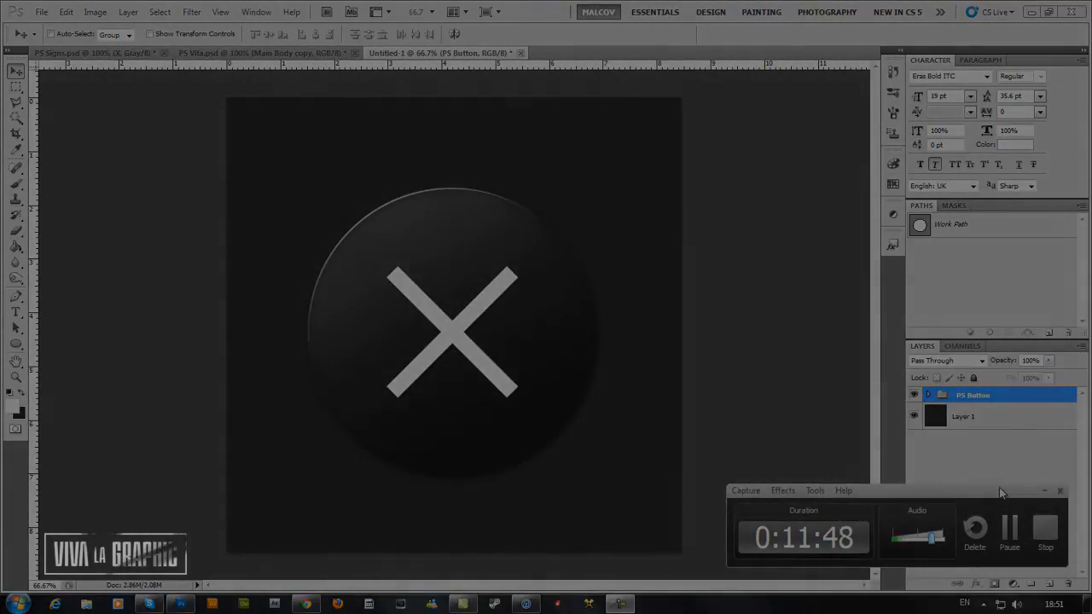